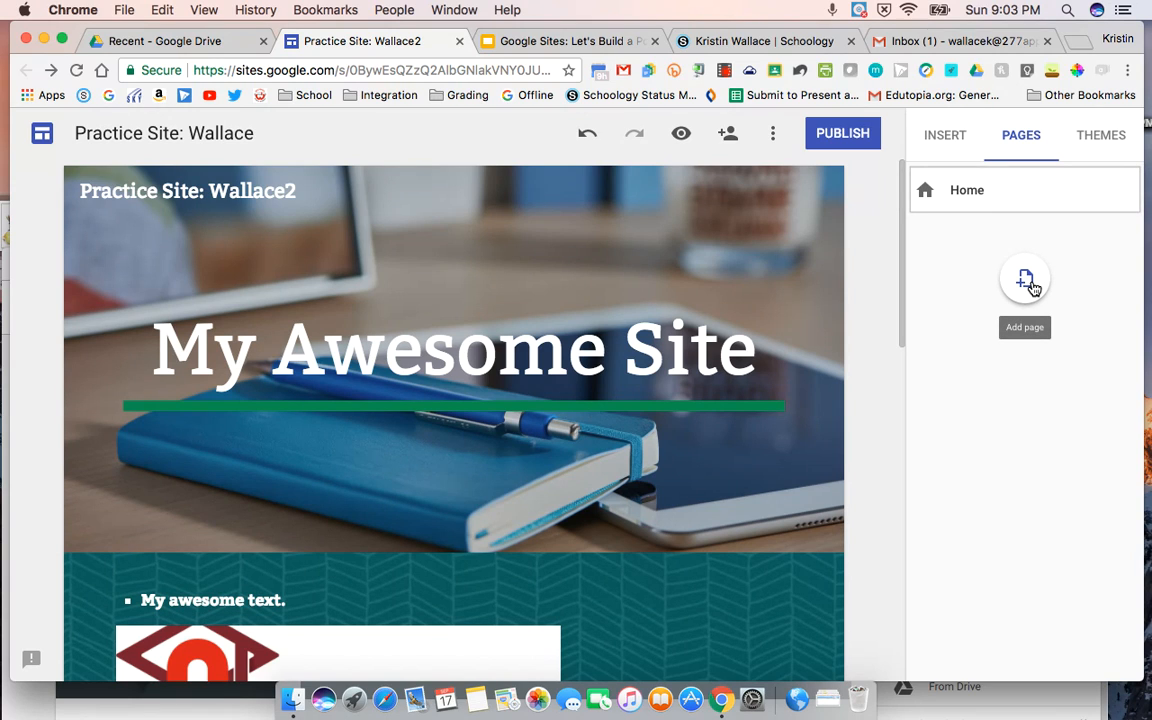
Step: Add a new page named Sandbox to the site
{"action": "left_click", "coordinate": [1030, 285]}
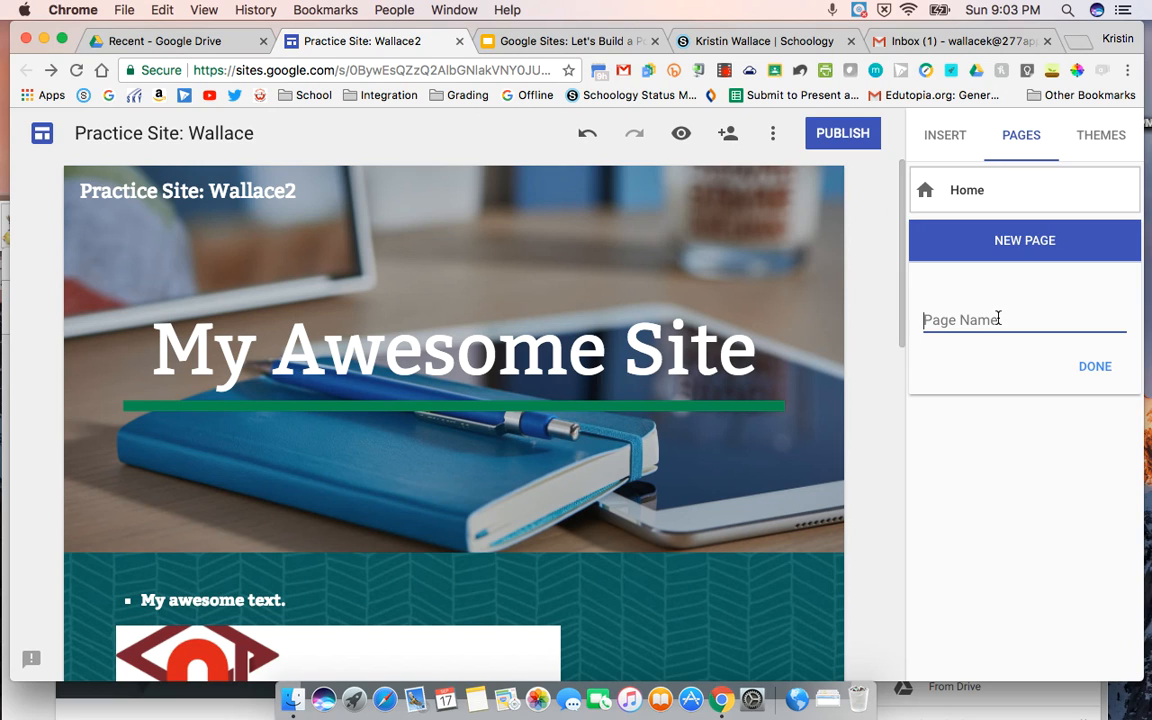
{"action": "type", "text": "Sandbox"}
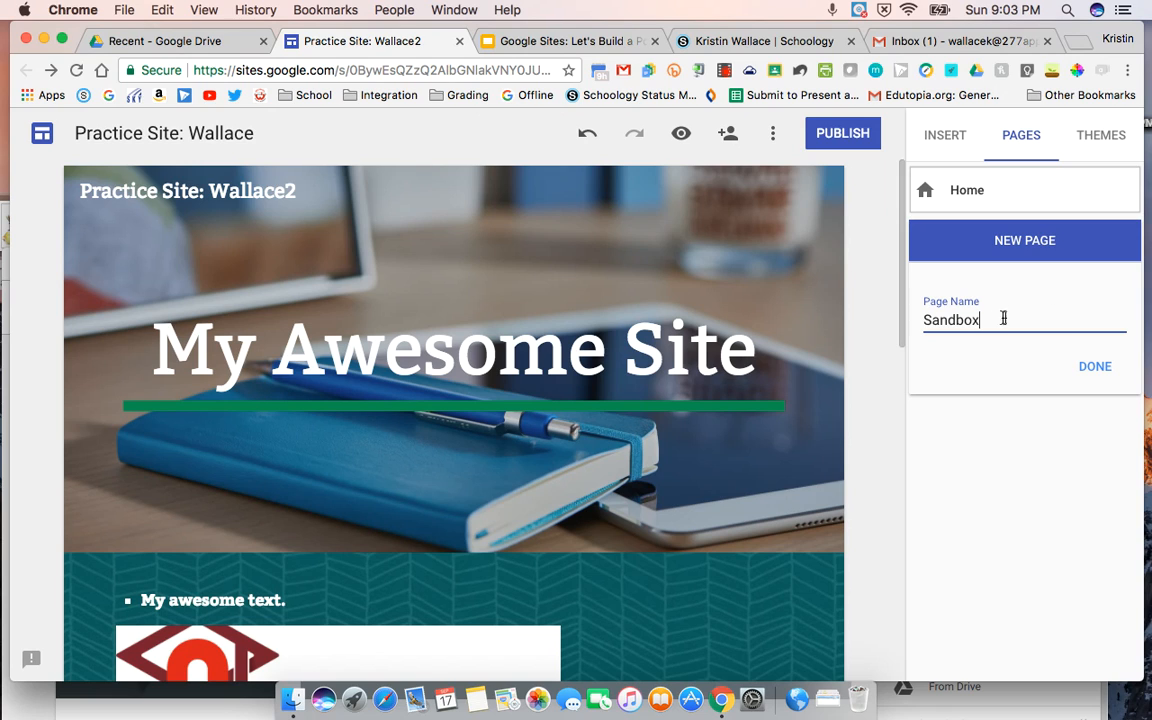
{"action": "left_click", "coordinate": [1096, 368]}
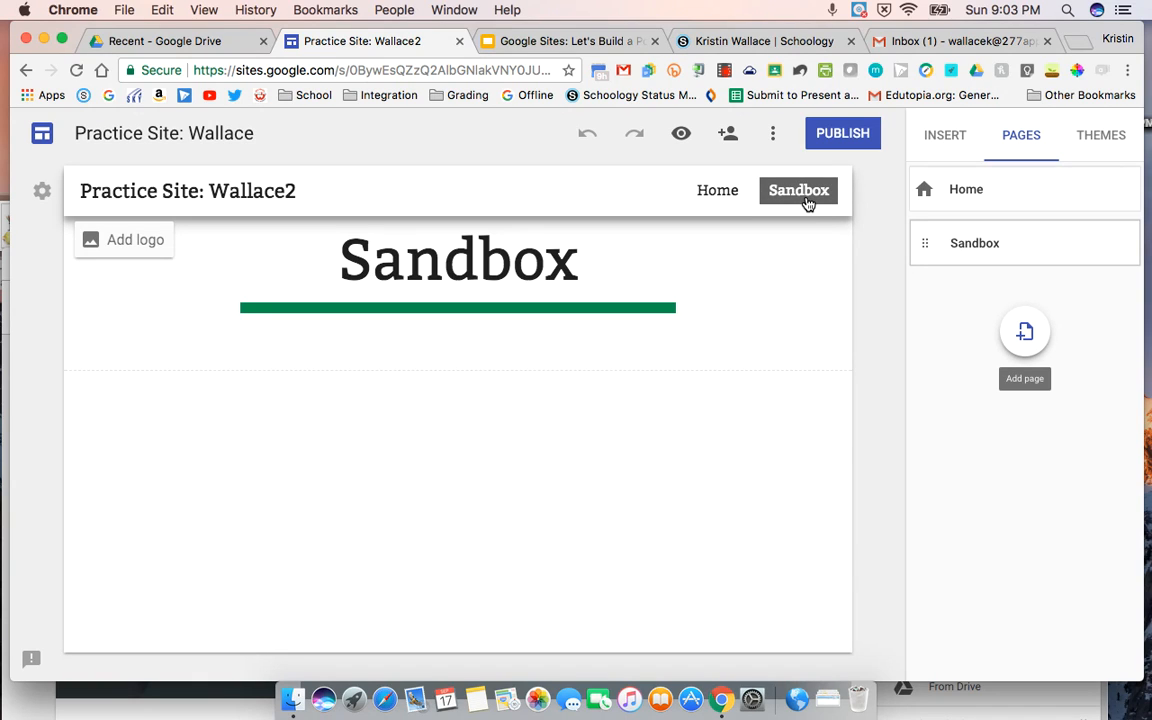
Step: Rename the Sandbox page as My Activities
{"action": "left_click", "coordinate": [1129, 190]}
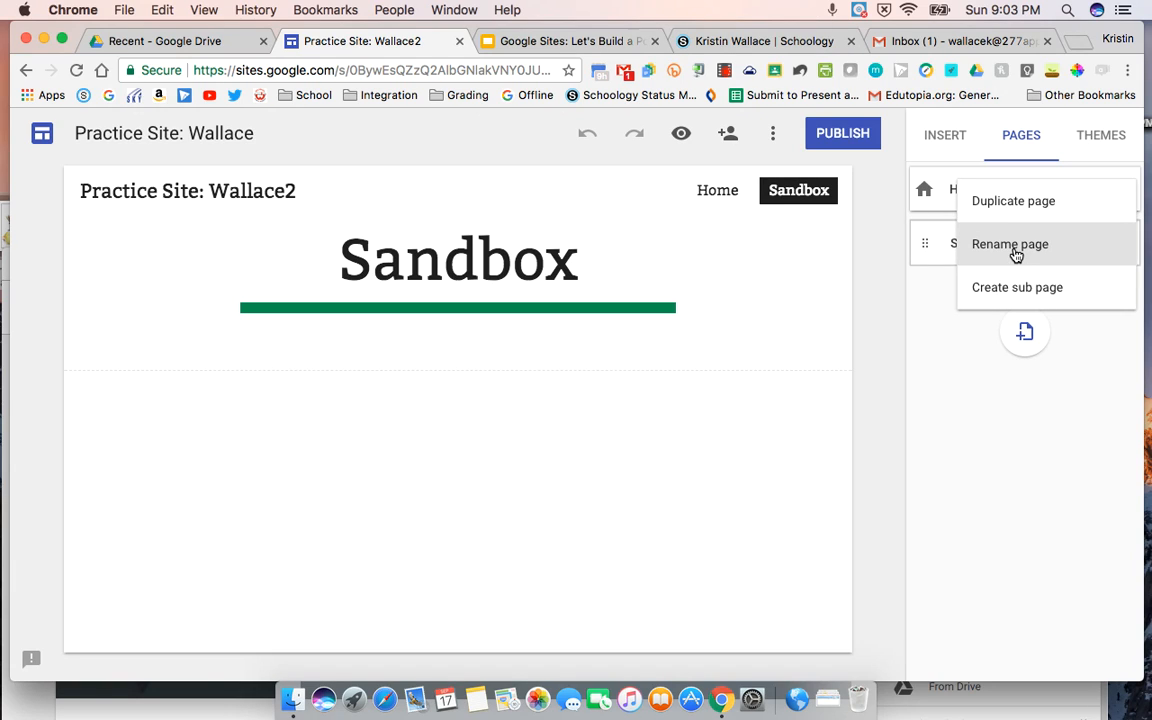
{"action": "left_click", "coordinate": [932, 255]}
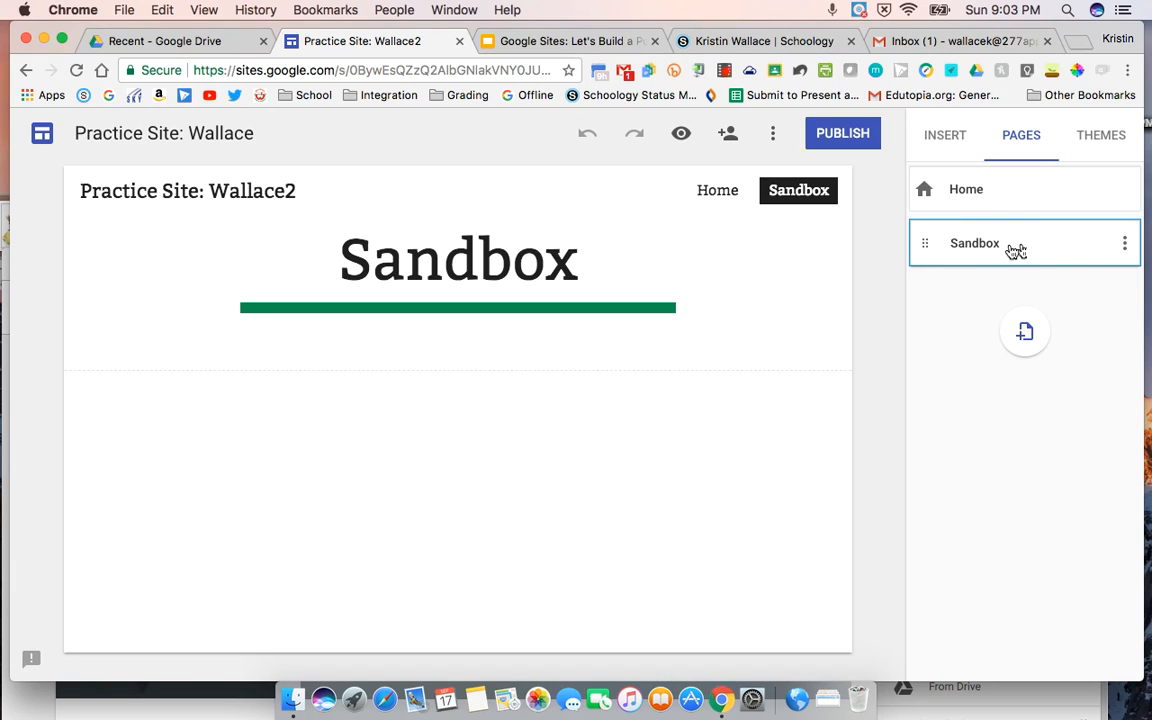
{"action": "left_click", "coordinate": [1127, 245]}
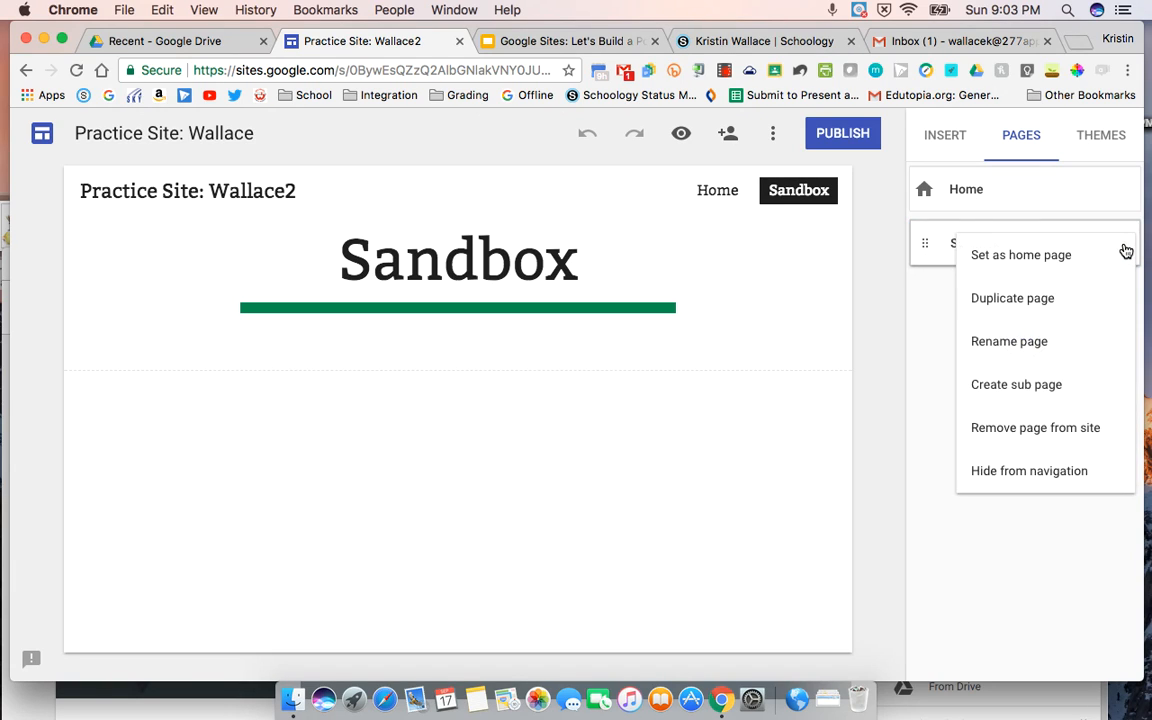
{"action": "left_click", "coordinate": [1019, 342]}
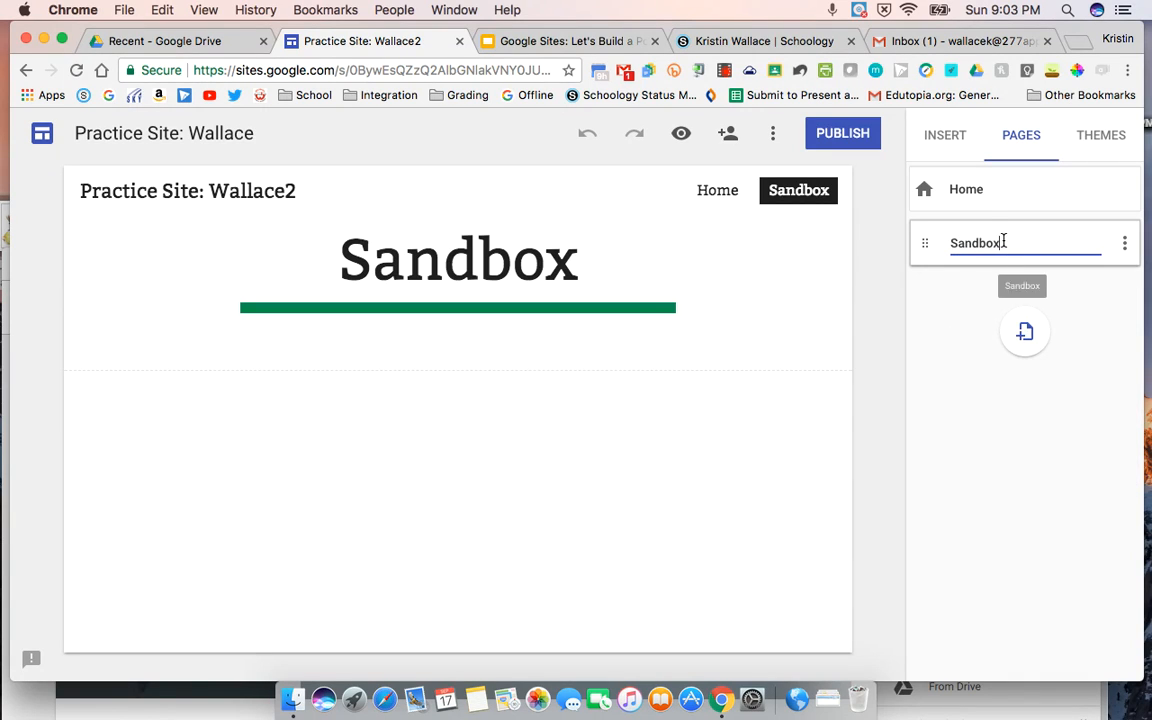
{"action": "left_click_drag", "start_coordinate": [1002, 243], "coordinate": [948, 242]}
{"action": "type", "text": "M"}
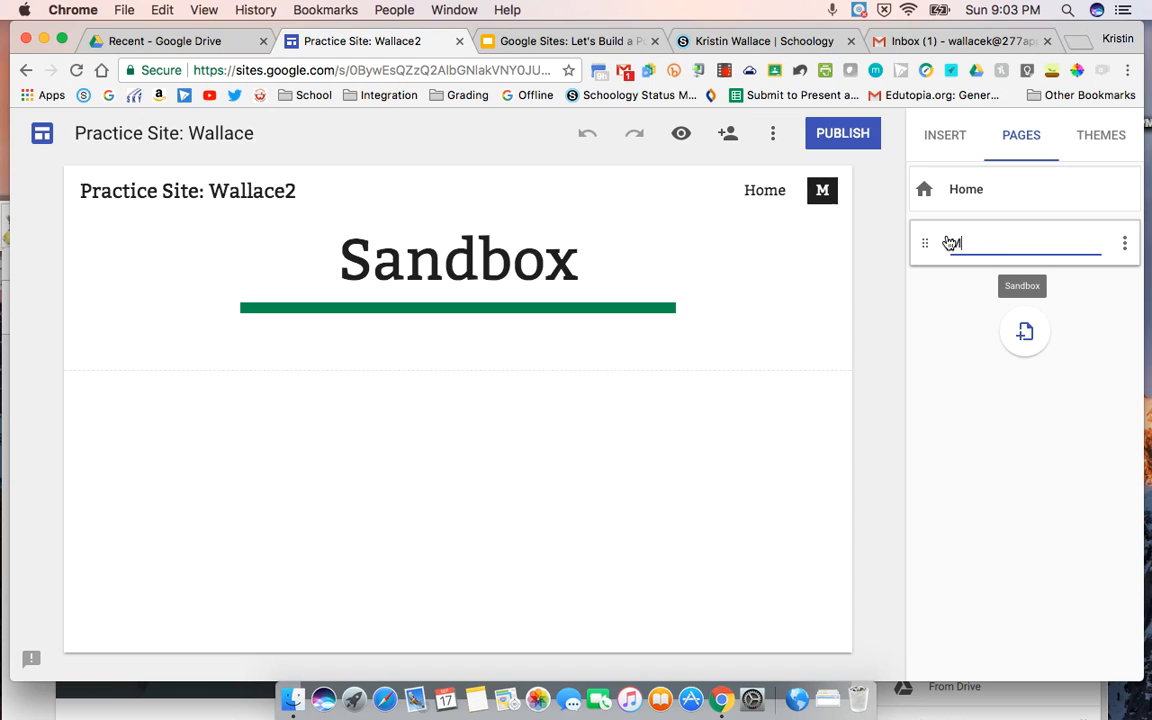
{"action": "type", "text": "y Activities"}
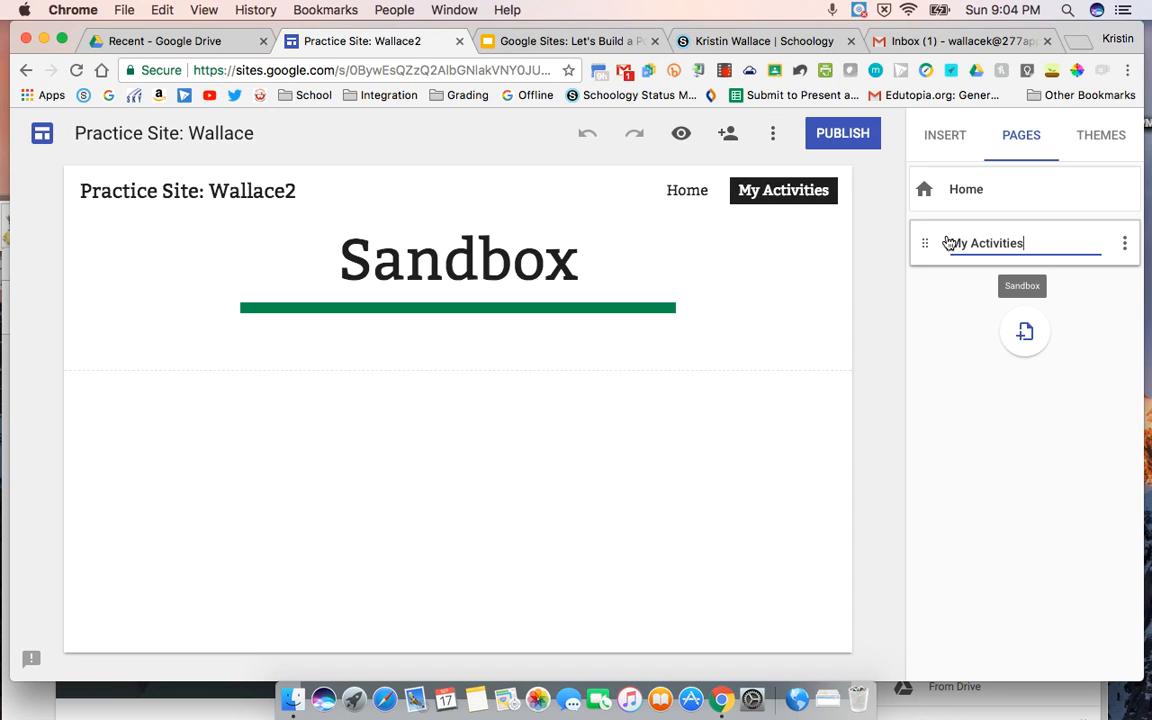
{"action": "left_click", "coordinate": [1077, 319]}
Step: Create a subpage named Soccer under the My Activities page
{"action": "left_click", "coordinate": [1127, 247]}
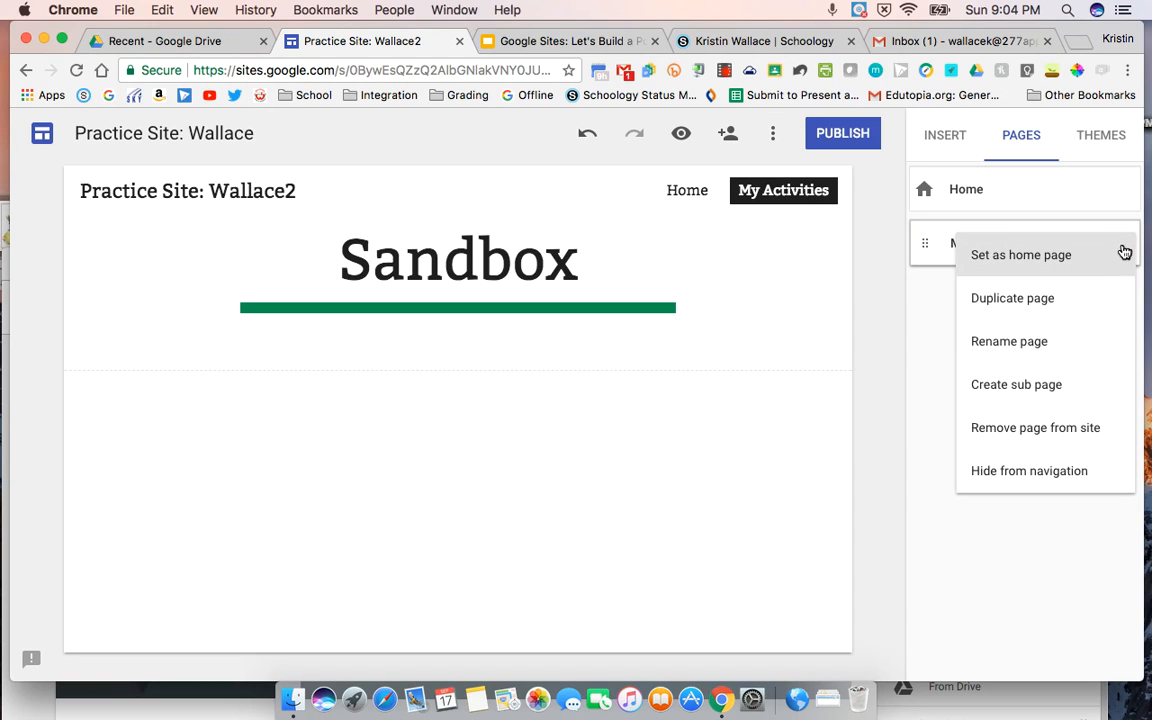
{"action": "left_click", "coordinate": [1010, 386]}
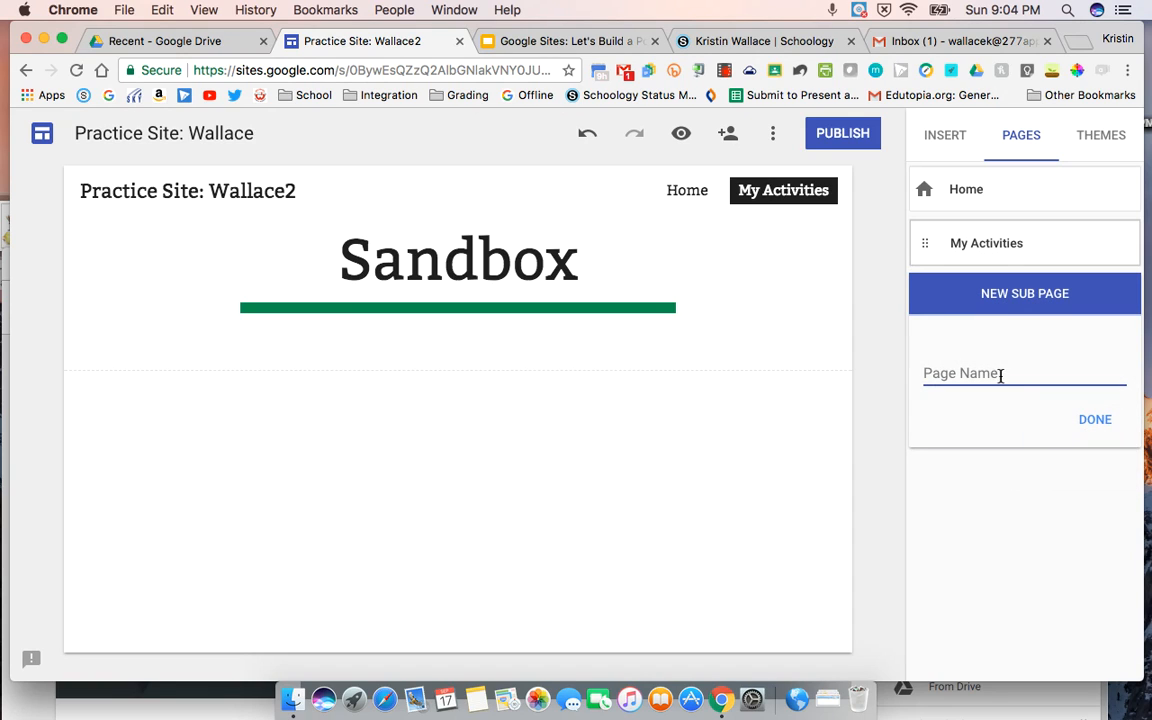
{"action": "type", "text": "Soccer"}
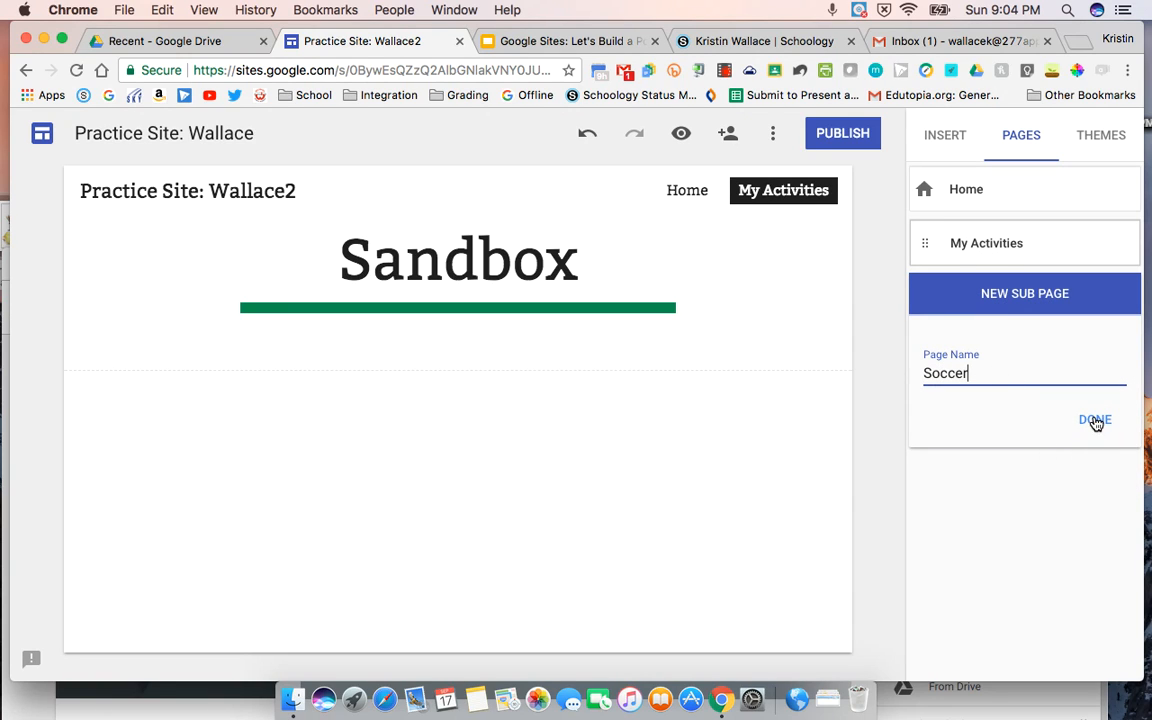
{"action": "left_click", "coordinate": [1096, 419]}
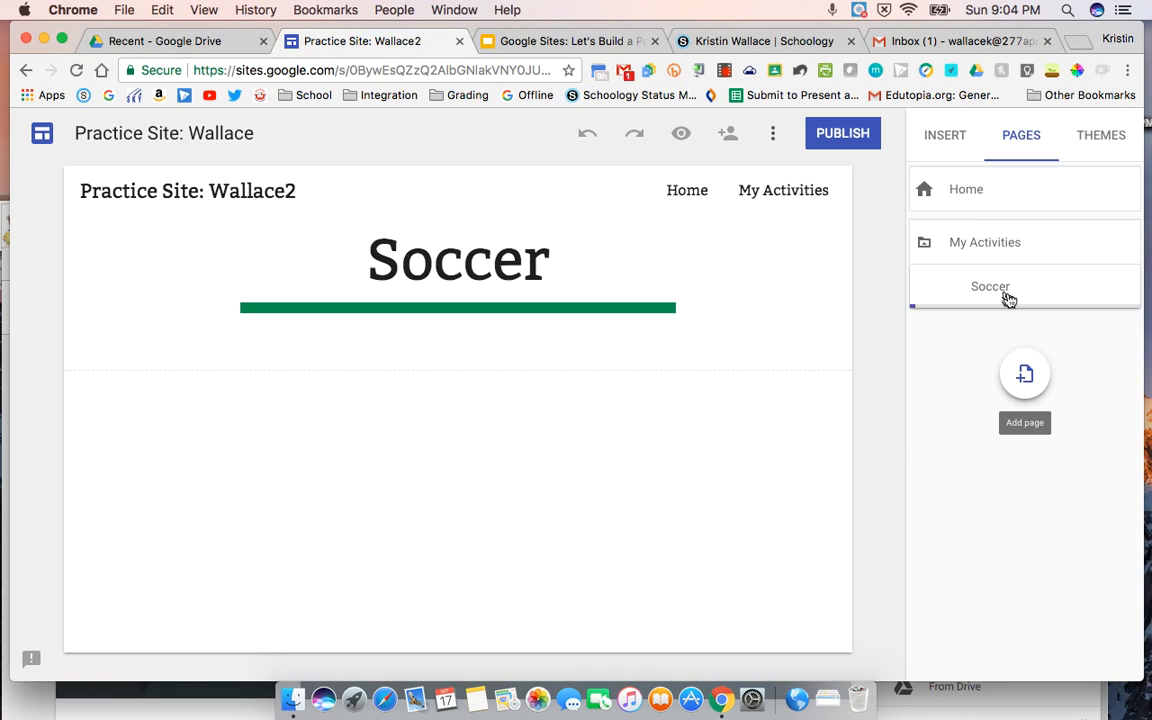
Step: Create a subpage named Baseball under the My Activities page
{"action": "mouse_move", "coordinate": [1121, 255]}
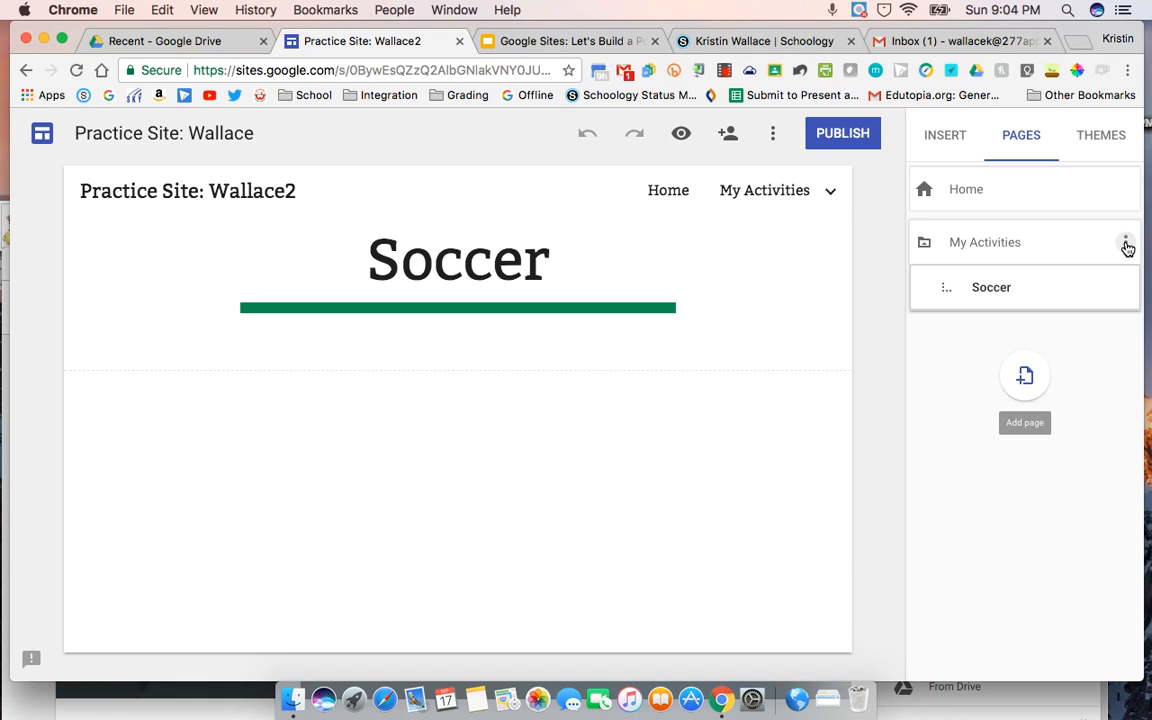
{"action": "left_click", "coordinate": [1125, 245]}
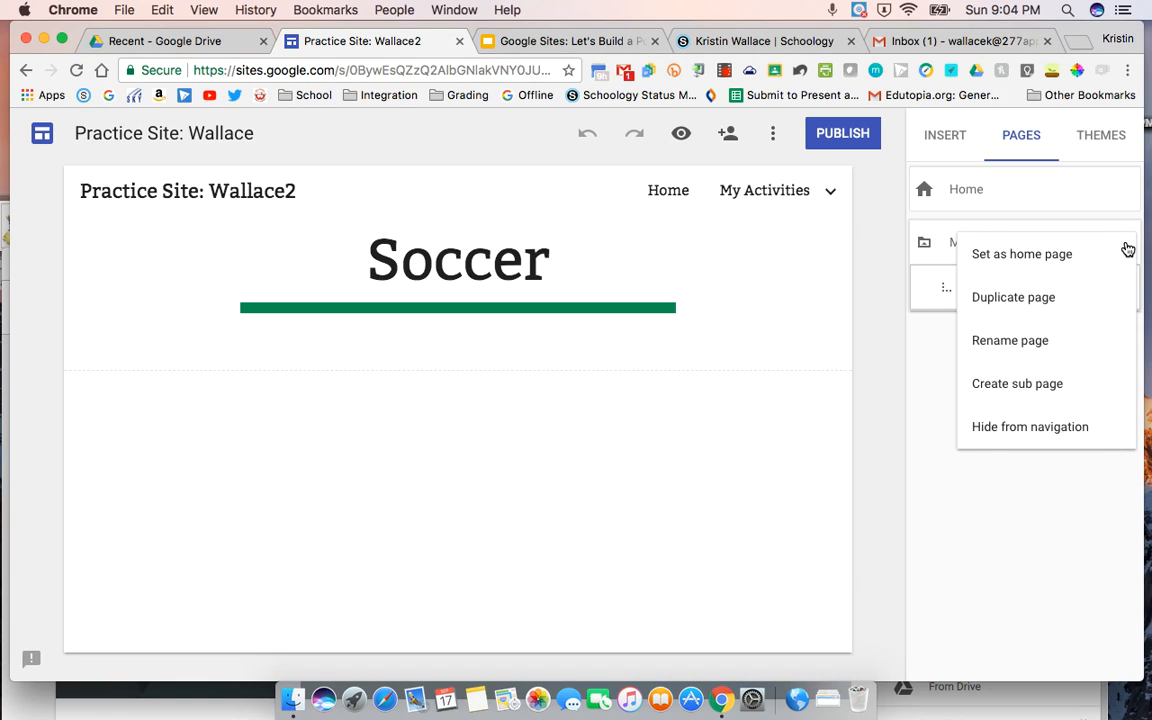
{"action": "left_click", "coordinate": [1038, 386]}
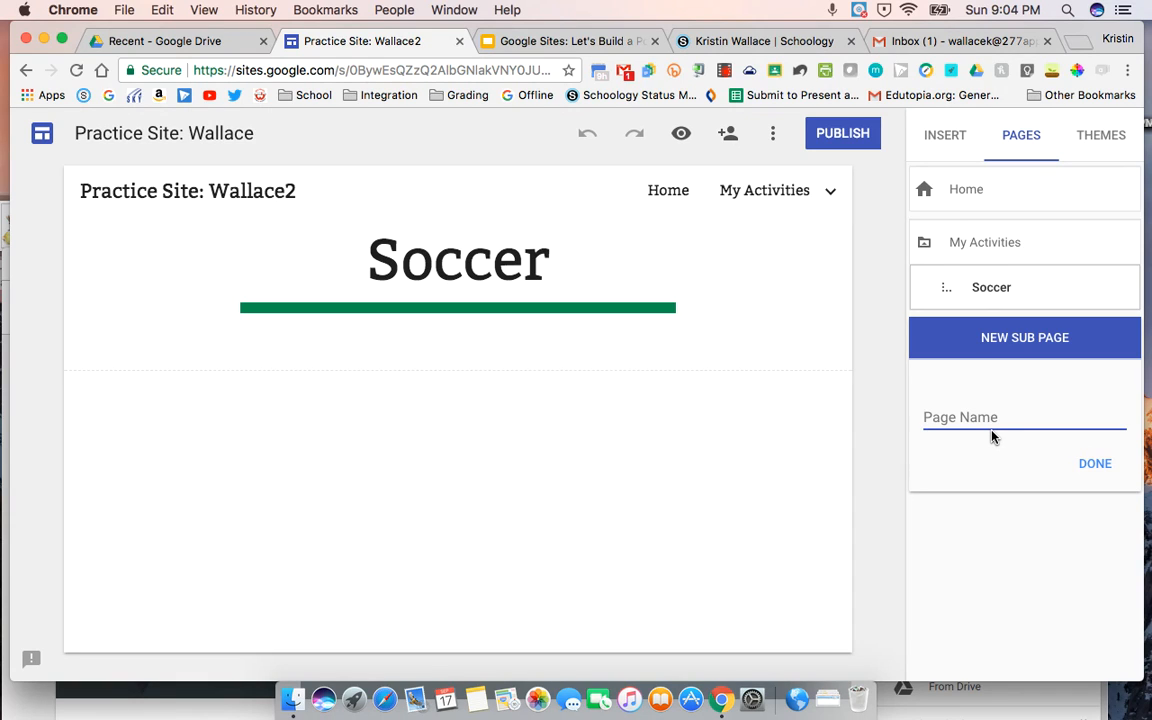
{"action": "type", "text": "Baseball"}
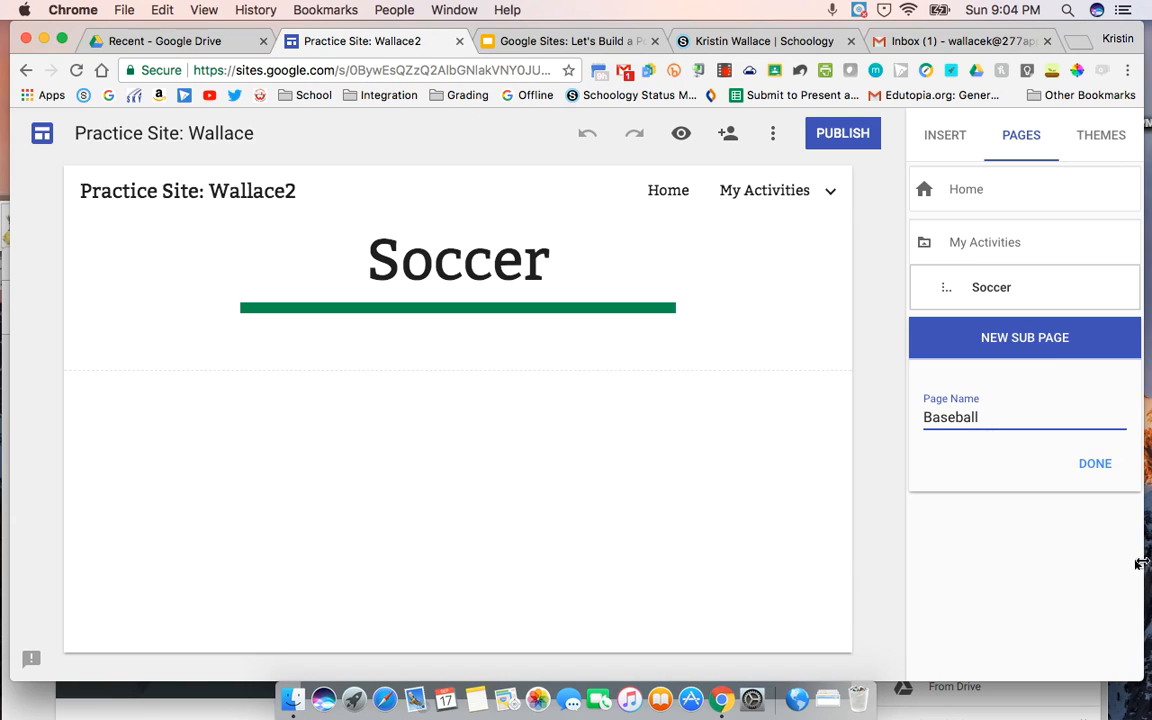
{"action": "left_click", "coordinate": [1096, 466]}
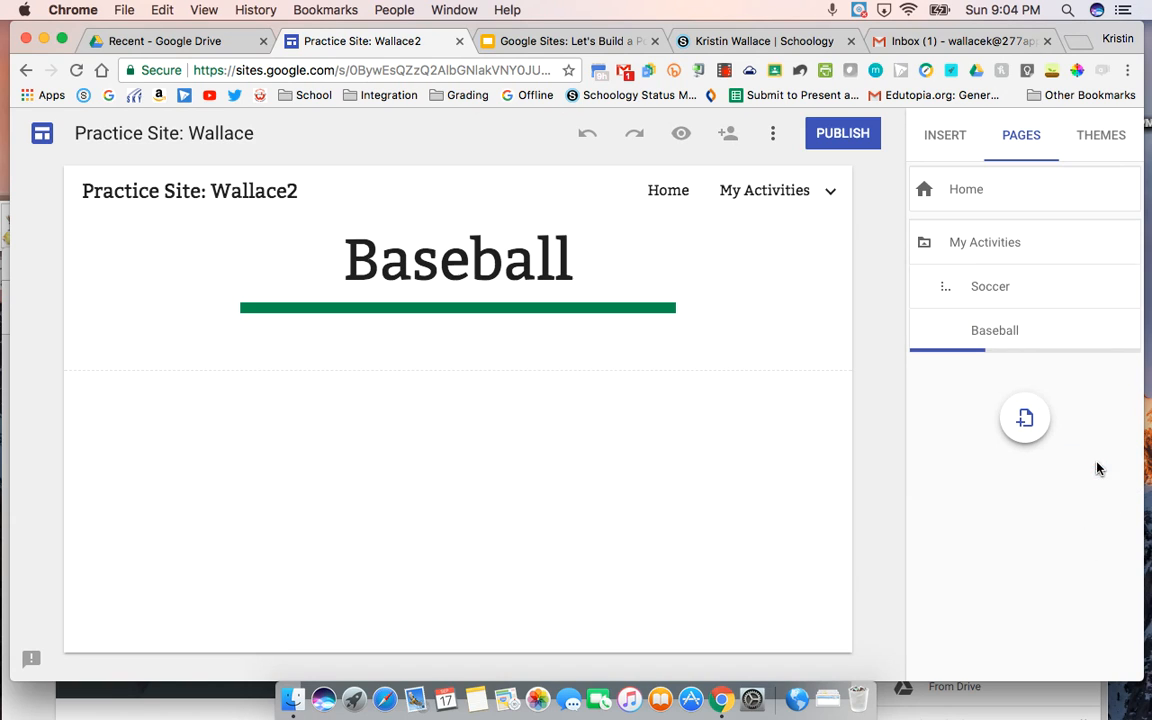
Step: Create a subpage named Music under the My Activities page
{"action": "left_click", "coordinate": [1127, 244]}
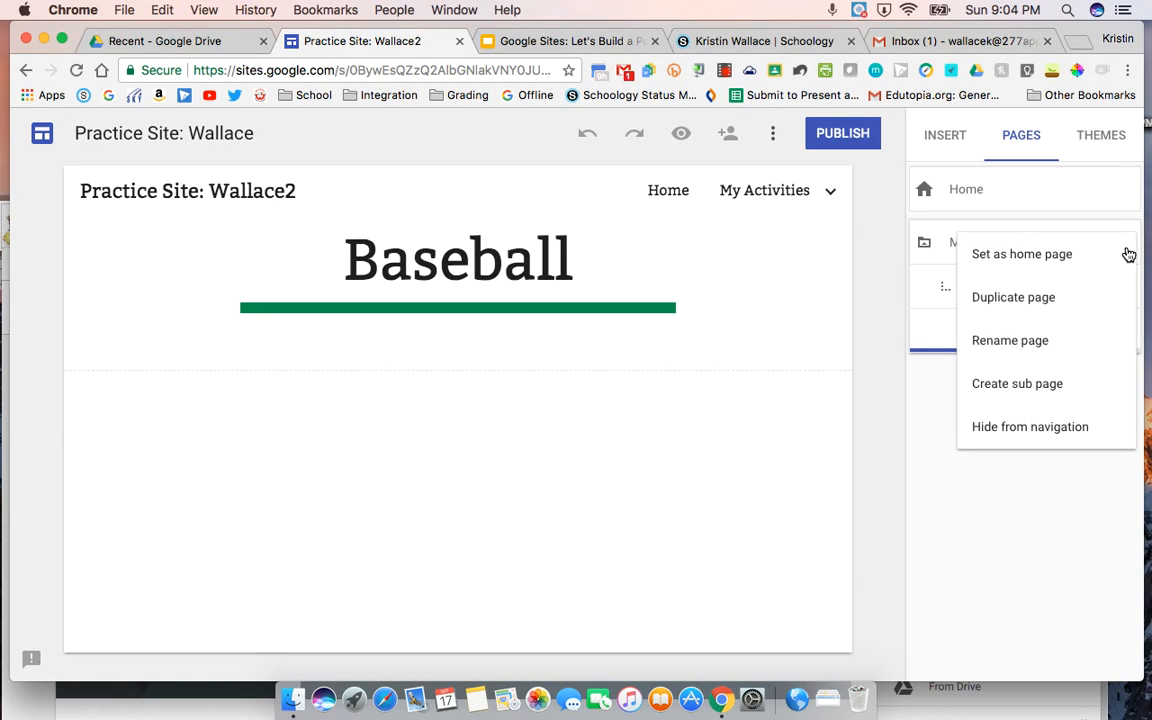
{"action": "left_click", "coordinate": [1030, 385]}
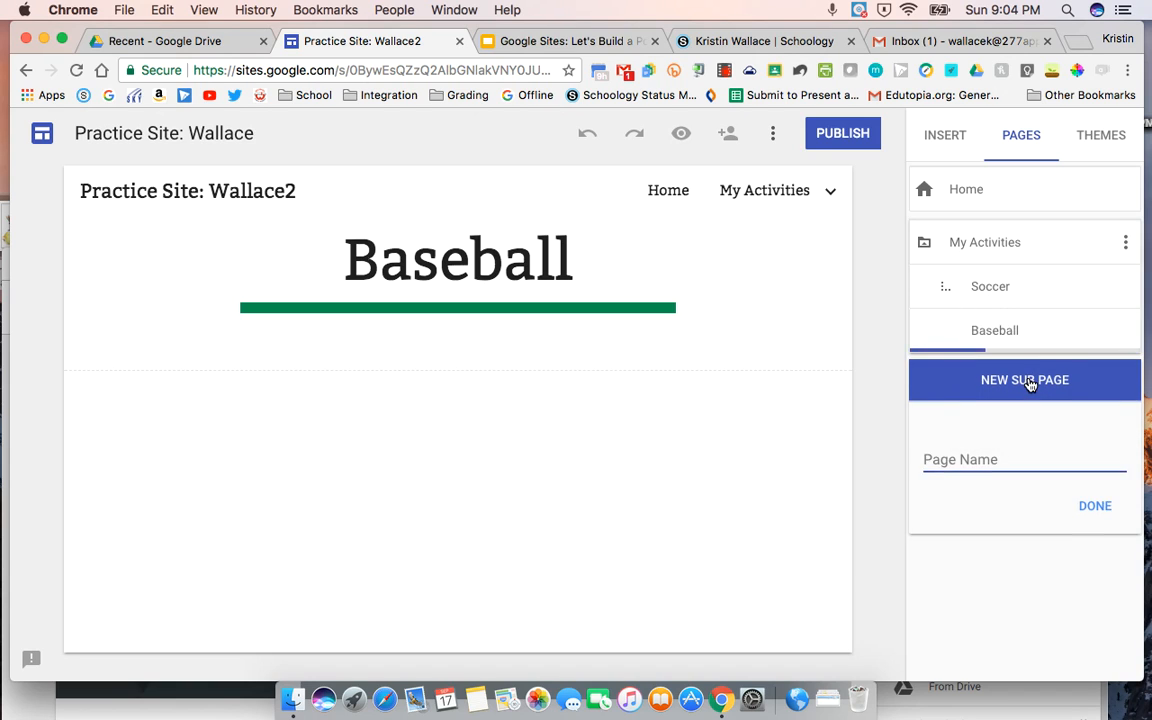
{"action": "type", "text": "Music"}
{"action": "left_click", "coordinate": [1092, 509]}
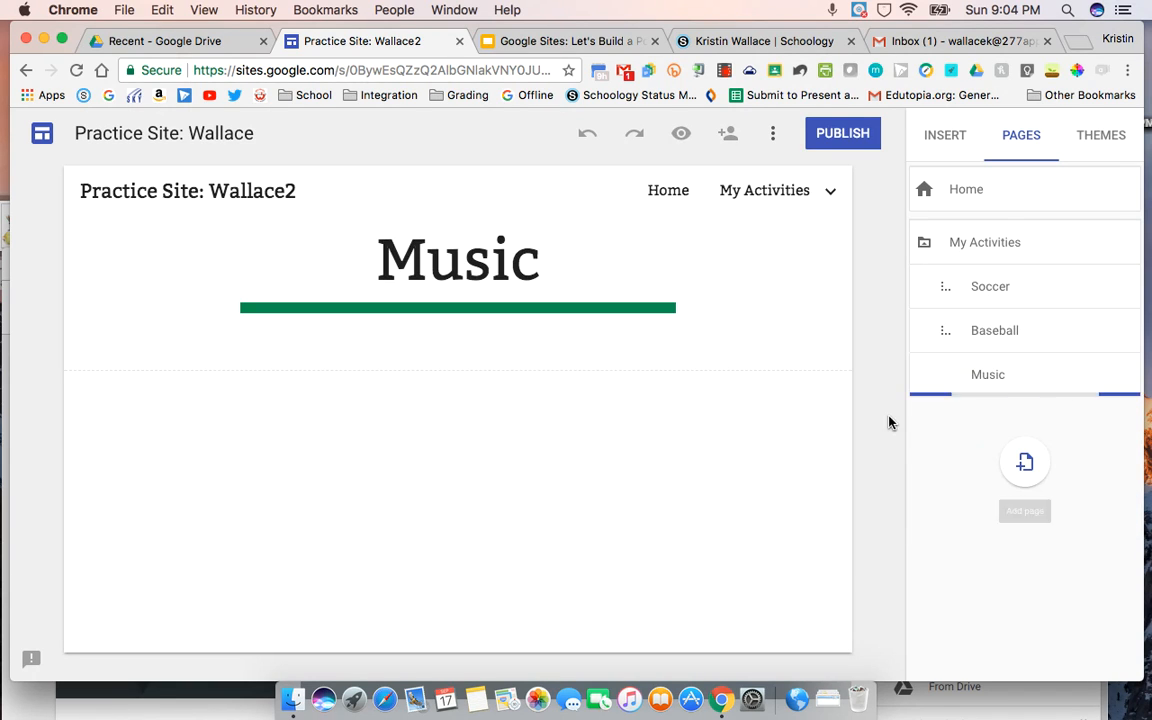
Step: Duplicate the Home page under the name Classes and open the copy to review its content
{"action": "mouse_move", "coordinate": [720, 197]}
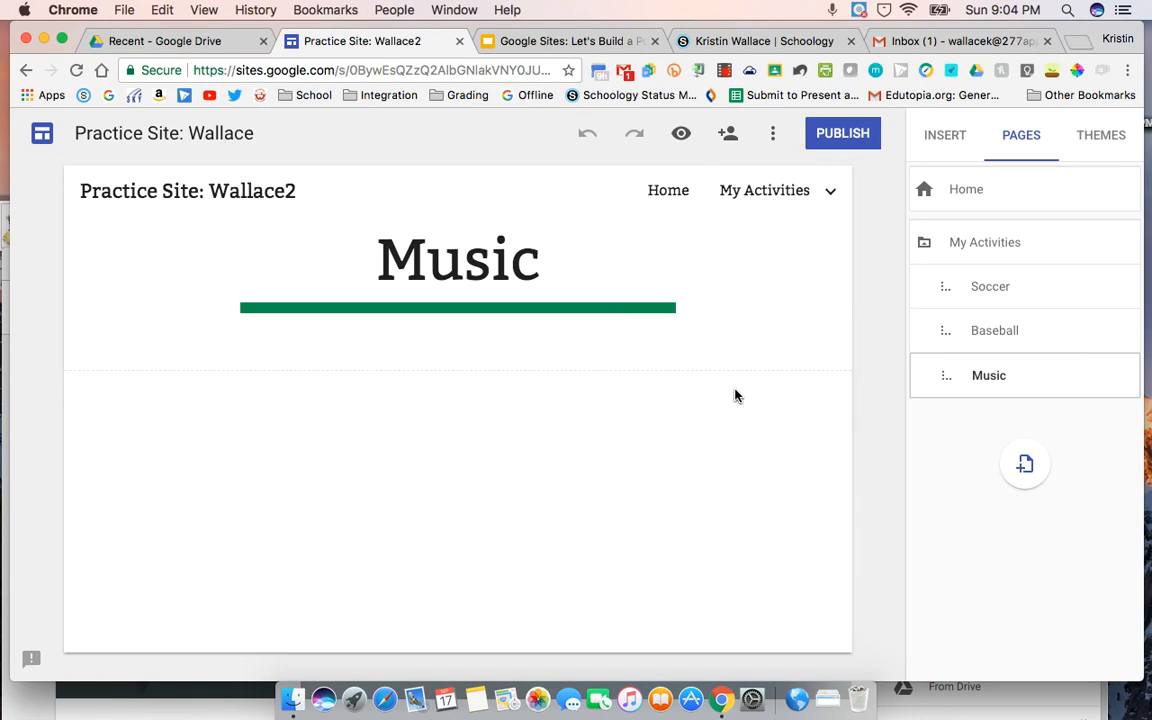
{"action": "left_click", "coordinate": [663, 190]}
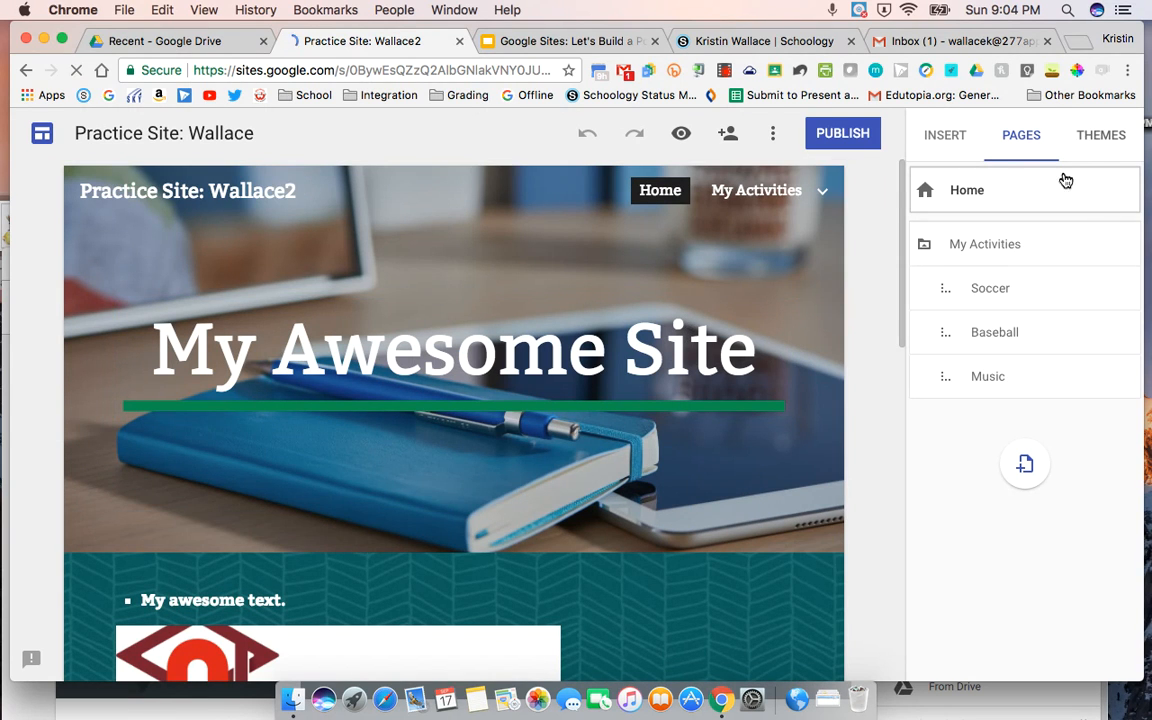
{"action": "left_click", "coordinate": [1127, 192]}
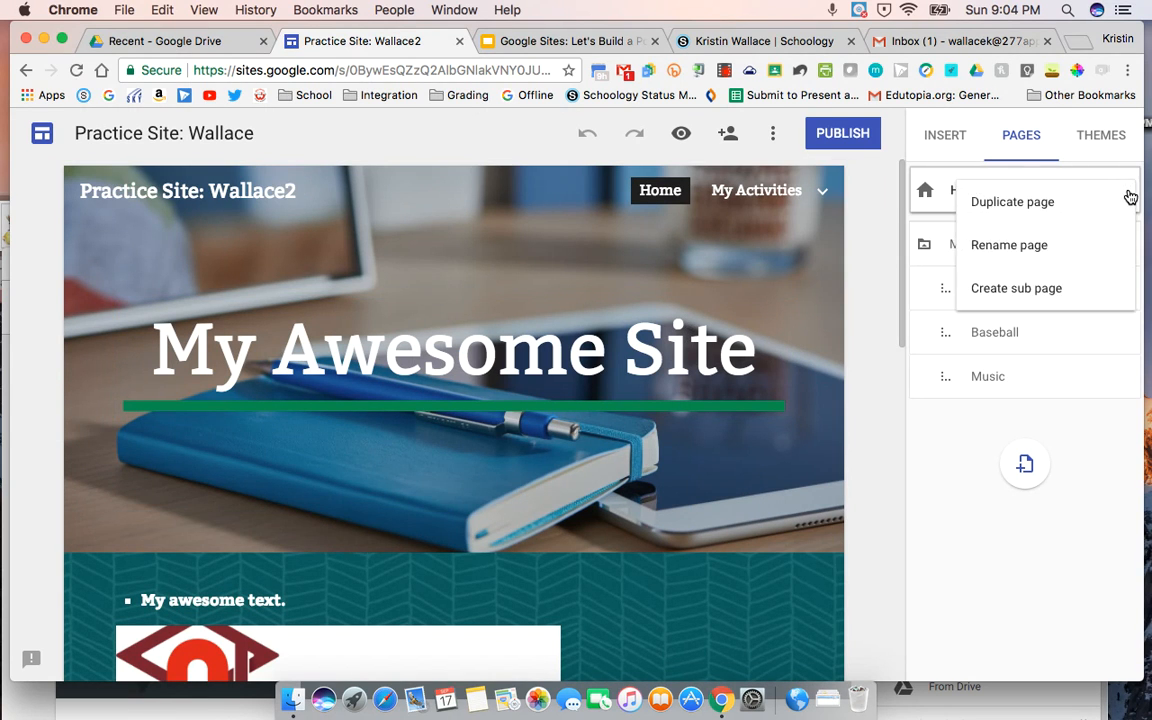
{"action": "left_click", "coordinate": [1012, 203]}
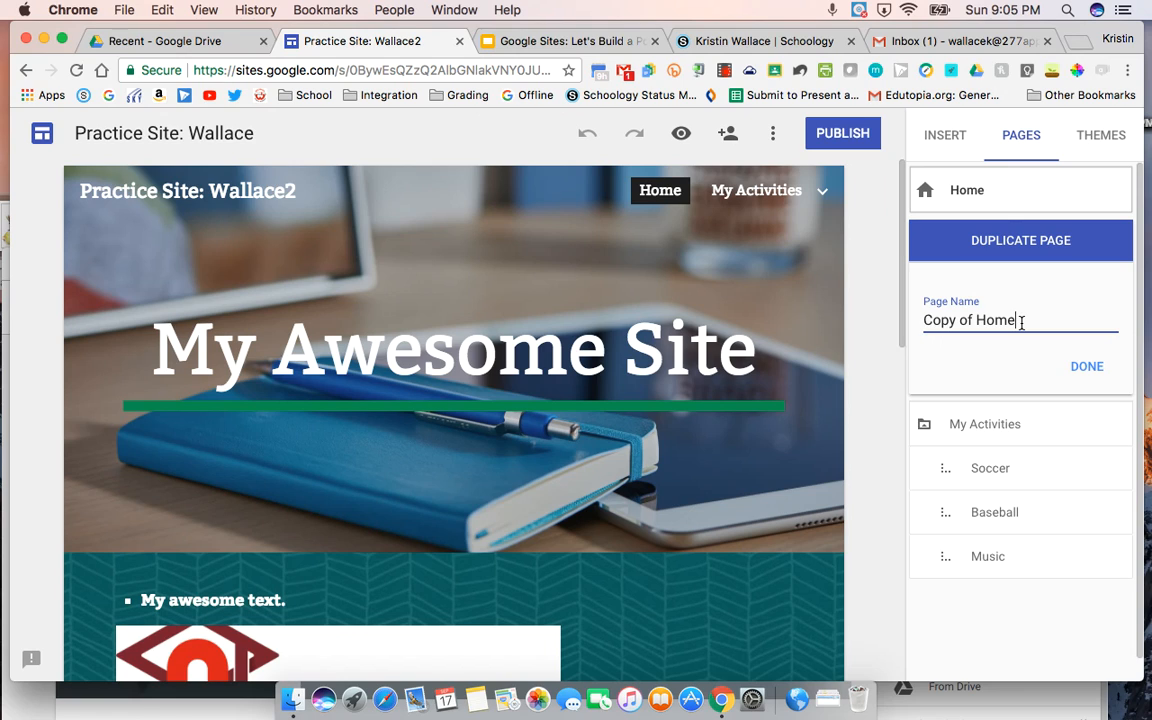
{"action": "left_click_drag", "start_coordinate": [1021, 320], "coordinate": [920, 318]}
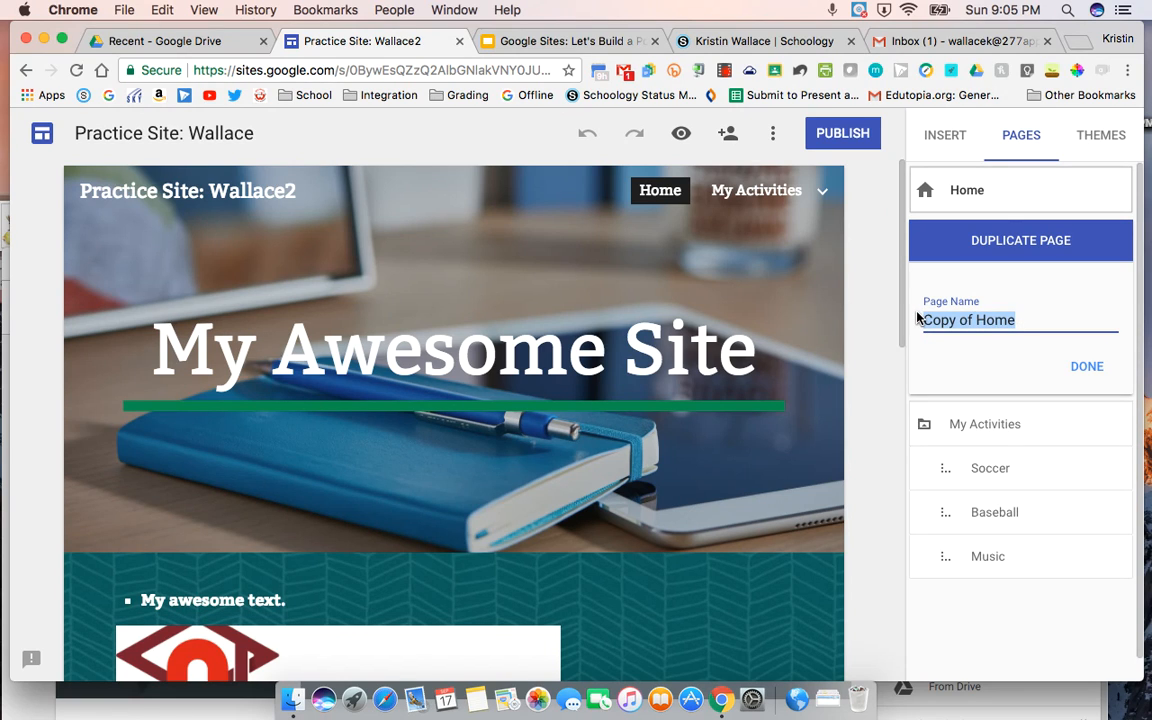
{"action": "type", "text": "Classes"}
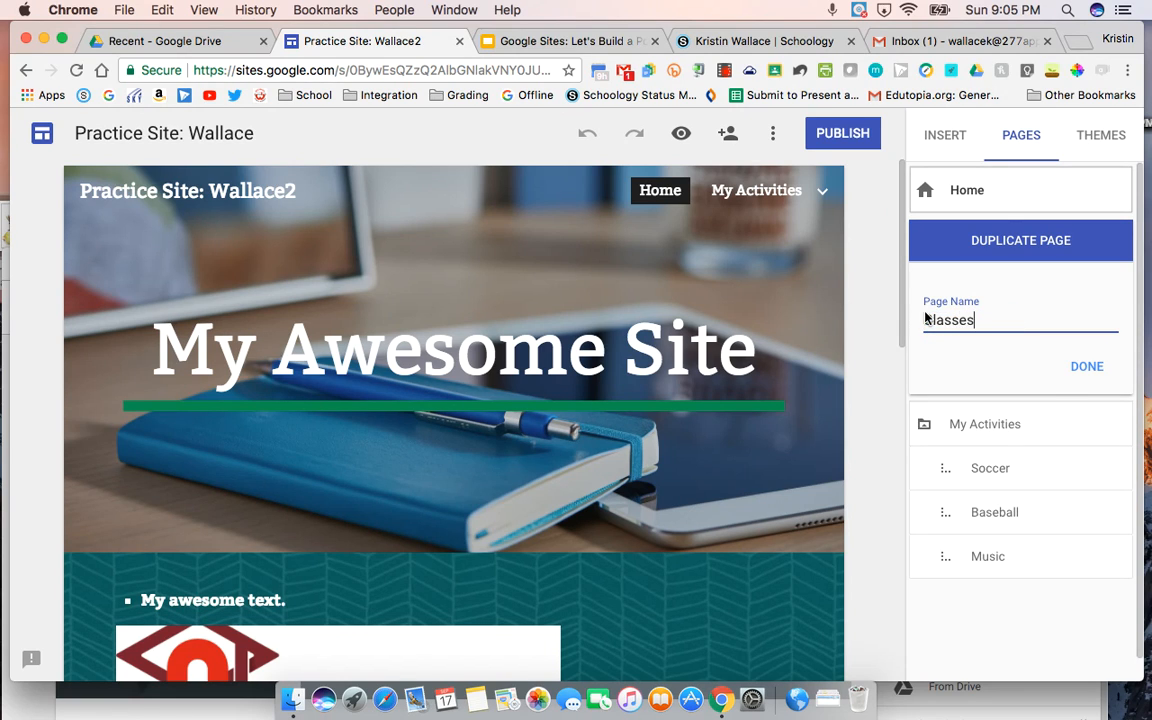
{"action": "left_click", "coordinate": [1086, 367]}
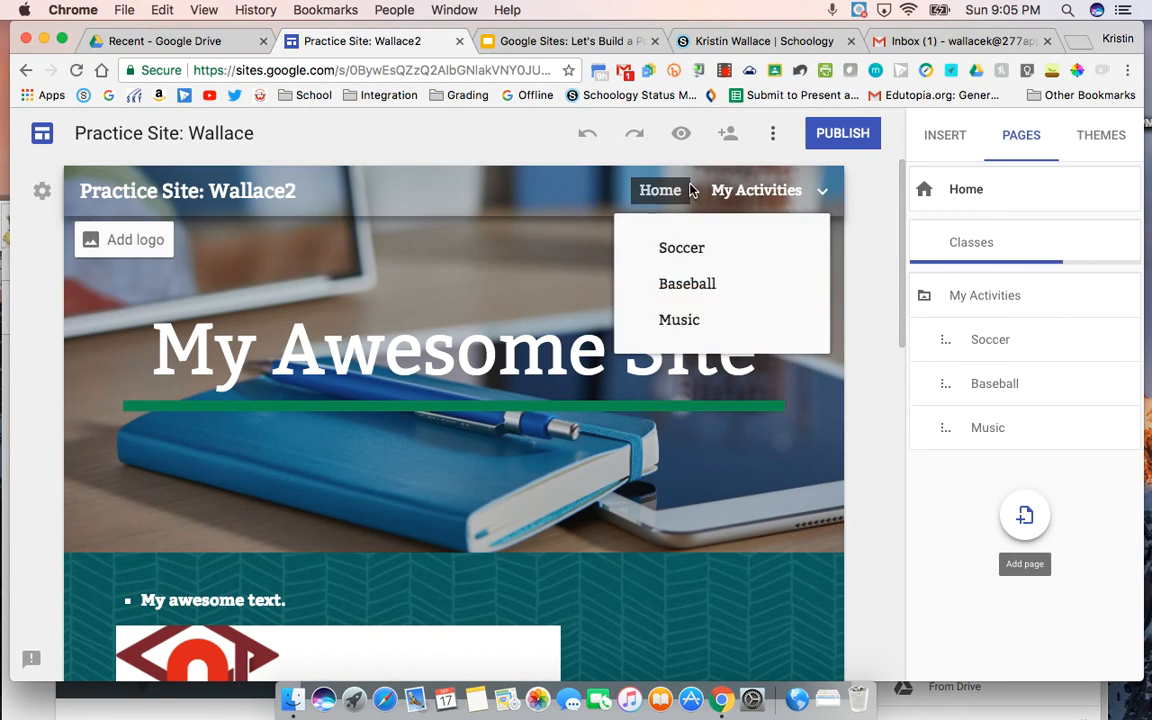
{"action": "left_click", "coordinate": [984, 244]}
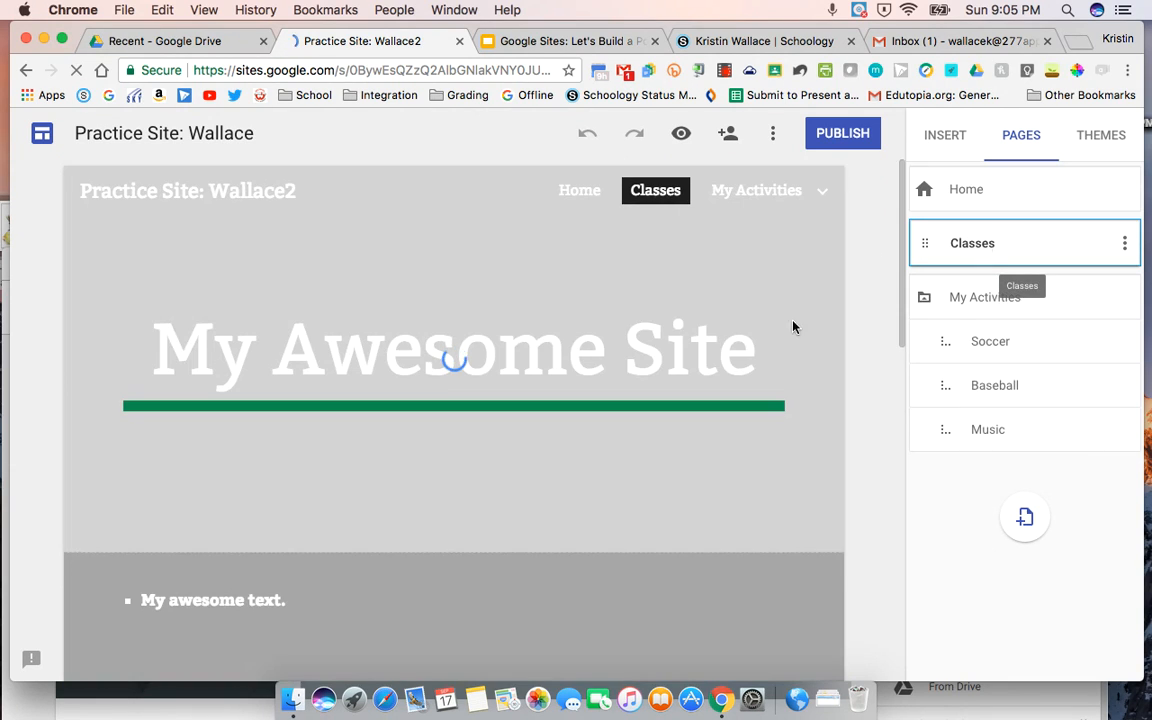
{"action": "scroll", "coordinate": [585, 550], "scroll_direction": "down", "scroll_amount": 15}
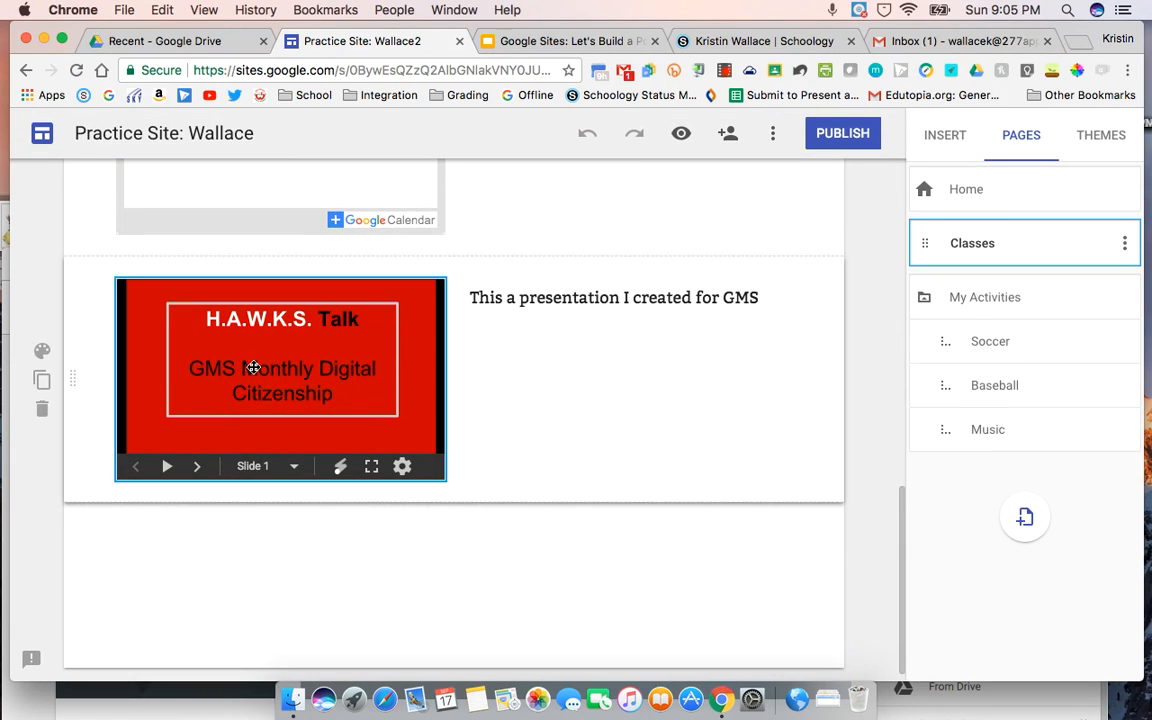
{"action": "scroll", "coordinate": [432, 357], "scroll_direction": "up", "scroll_amount": 15}
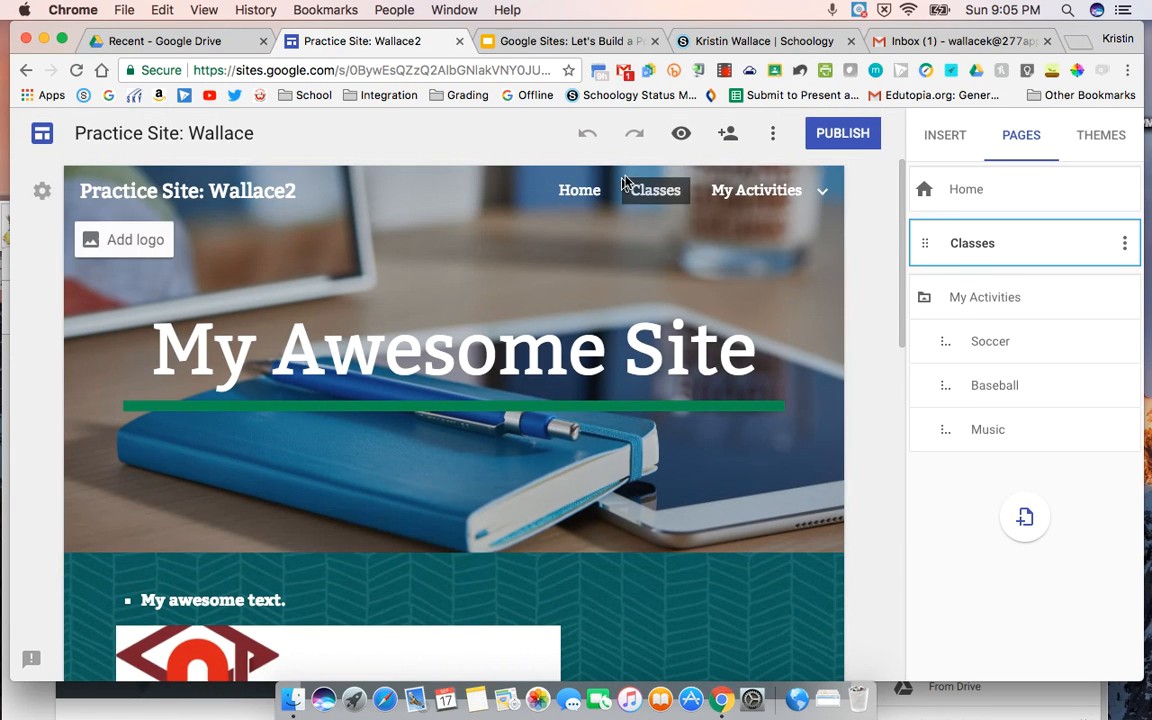
Step: Move the Classes page below the My Activities group in the page order, keeping it a top-level page
{"action": "mouse_move", "coordinate": [703, 188]}
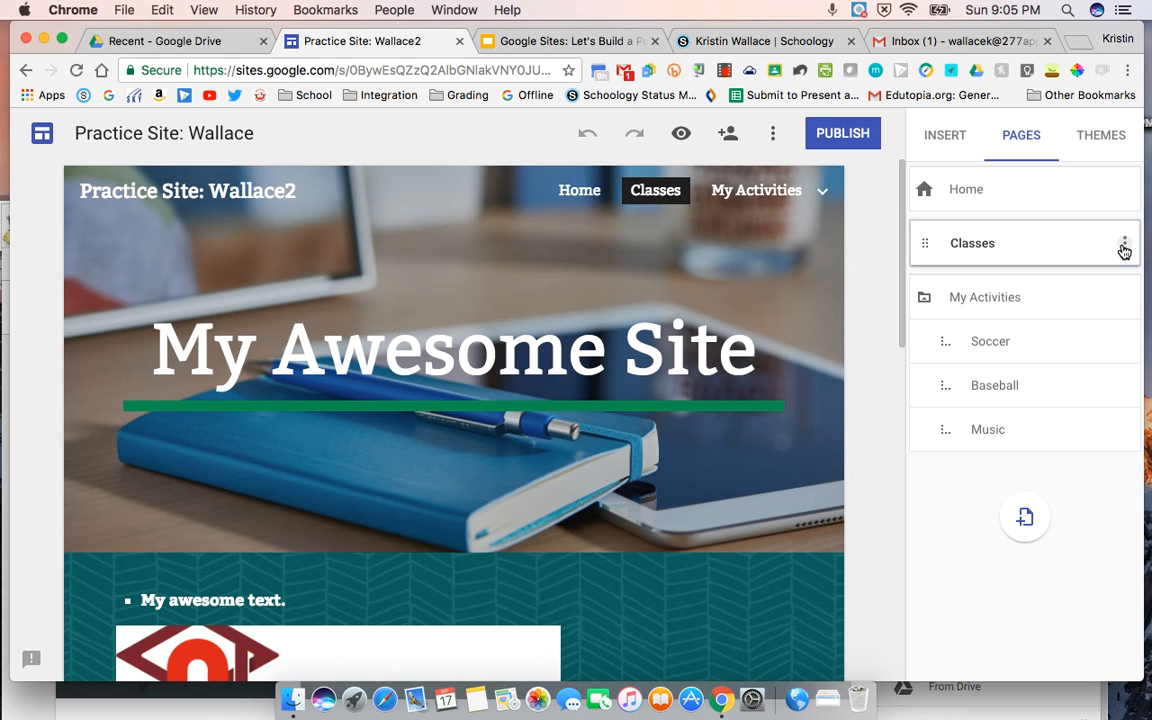
{"action": "left_click", "coordinate": [1124, 246]}
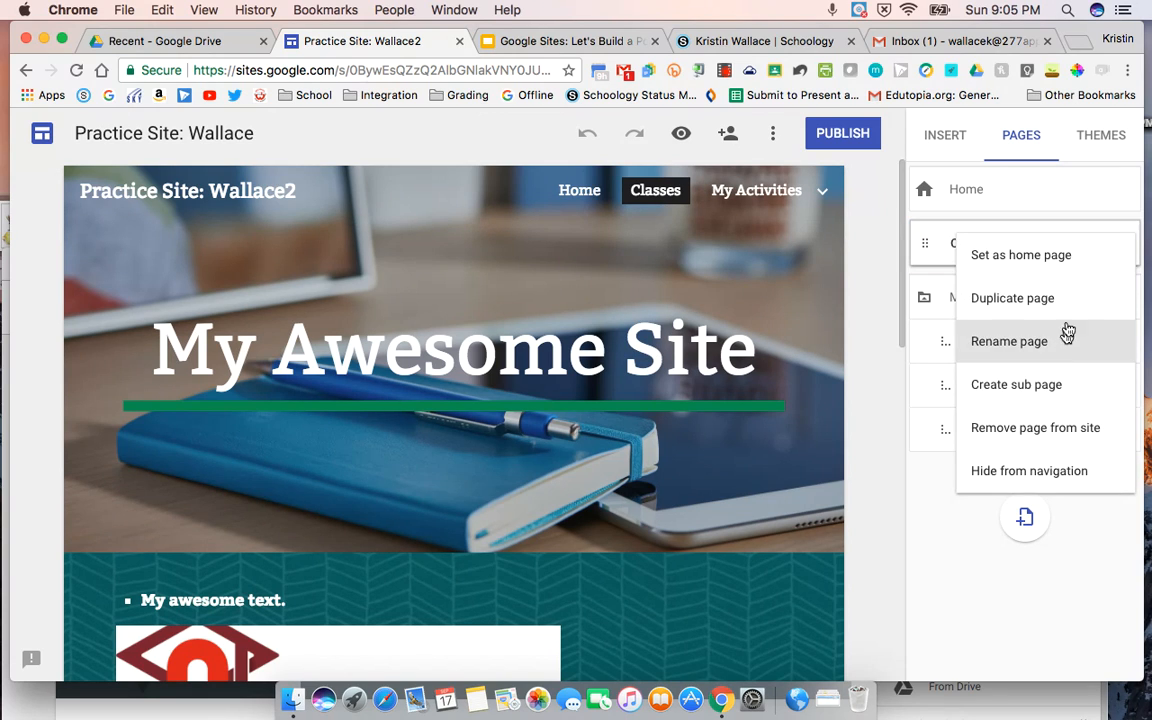
{"action": "left_click", "coordinate": [935, 240]}
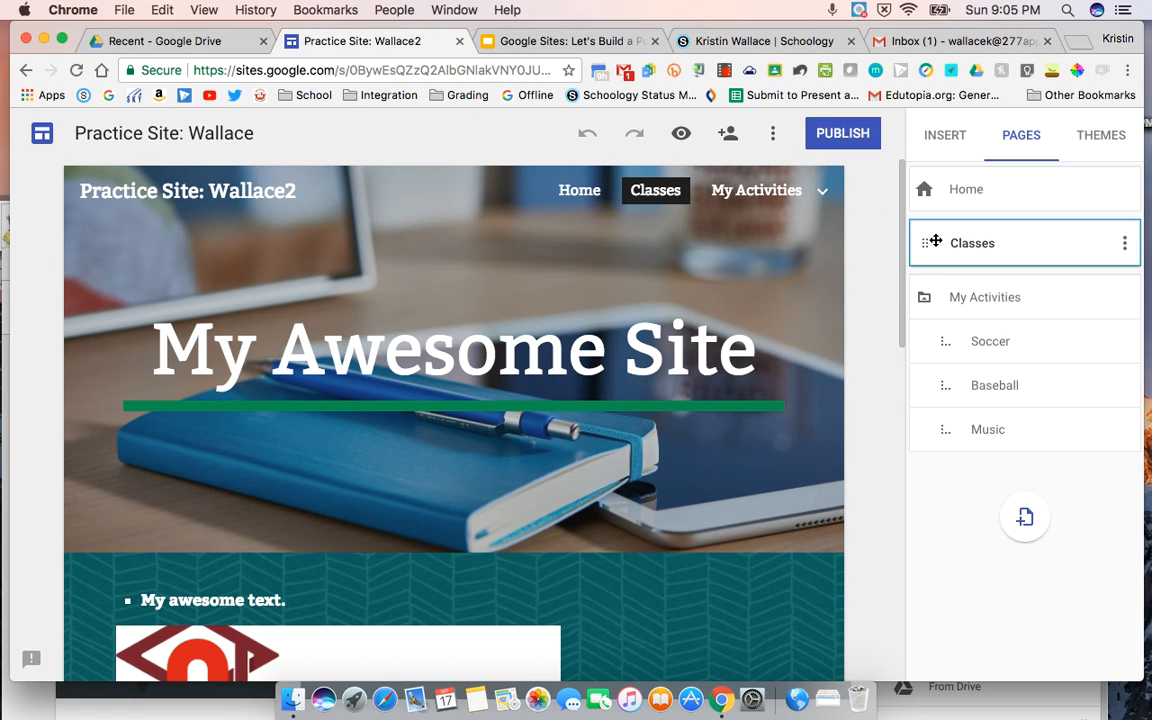
{"action": "left_click_drag", "start_coordinate": [924, 243], "coordinate": [925, 430]}
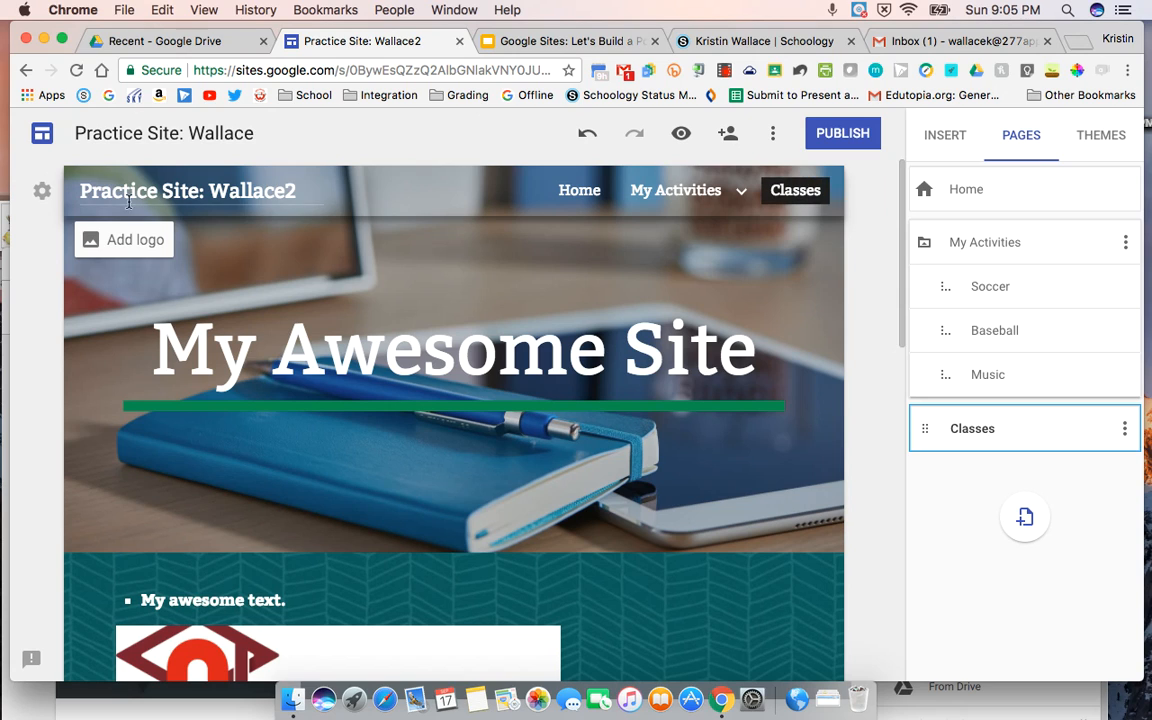
Step: Switch the site to side navigation and check how the My Activities group expands and collapses in its menu
{"action": "left_click", "coordinate": [41, 192]}
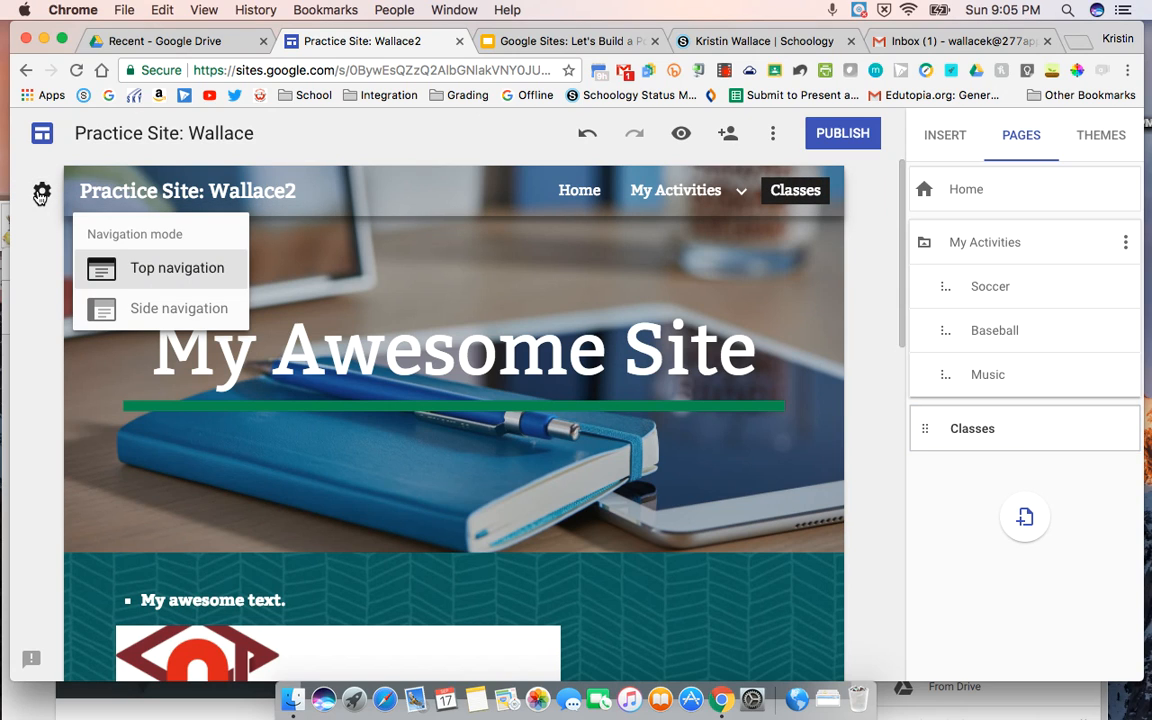
{"action": "left_click", "coordinate": [128, 312]}
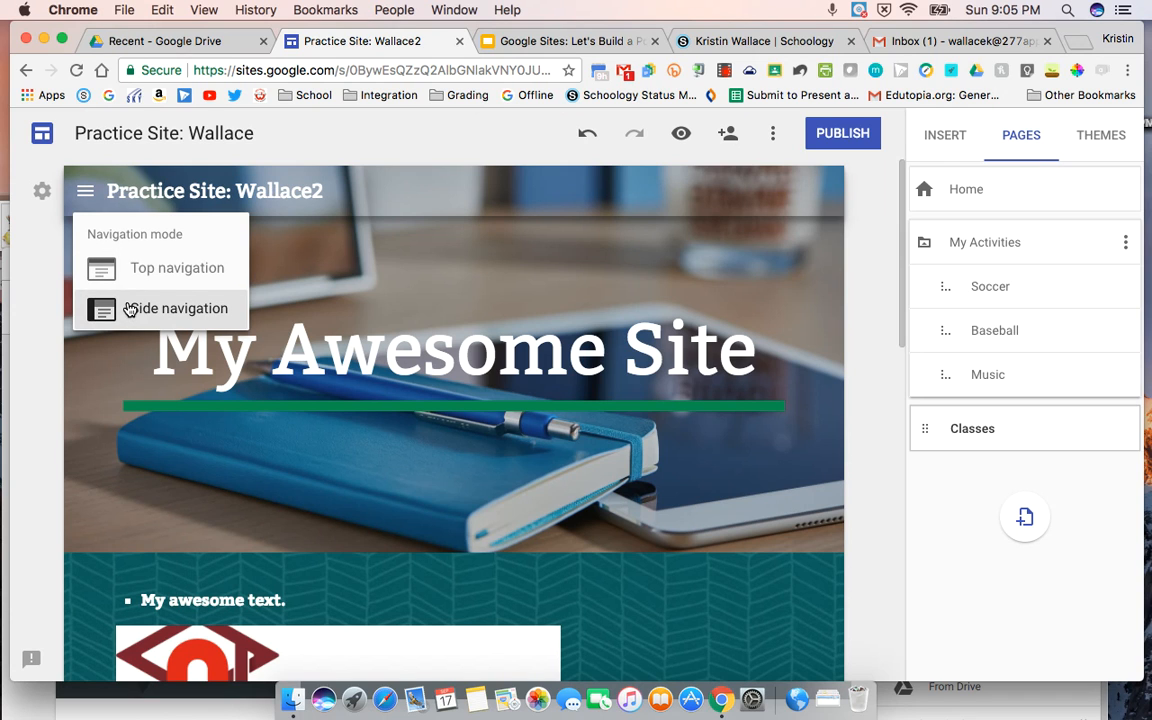
{"action": "left_click", "coordinate": [87, 191]}
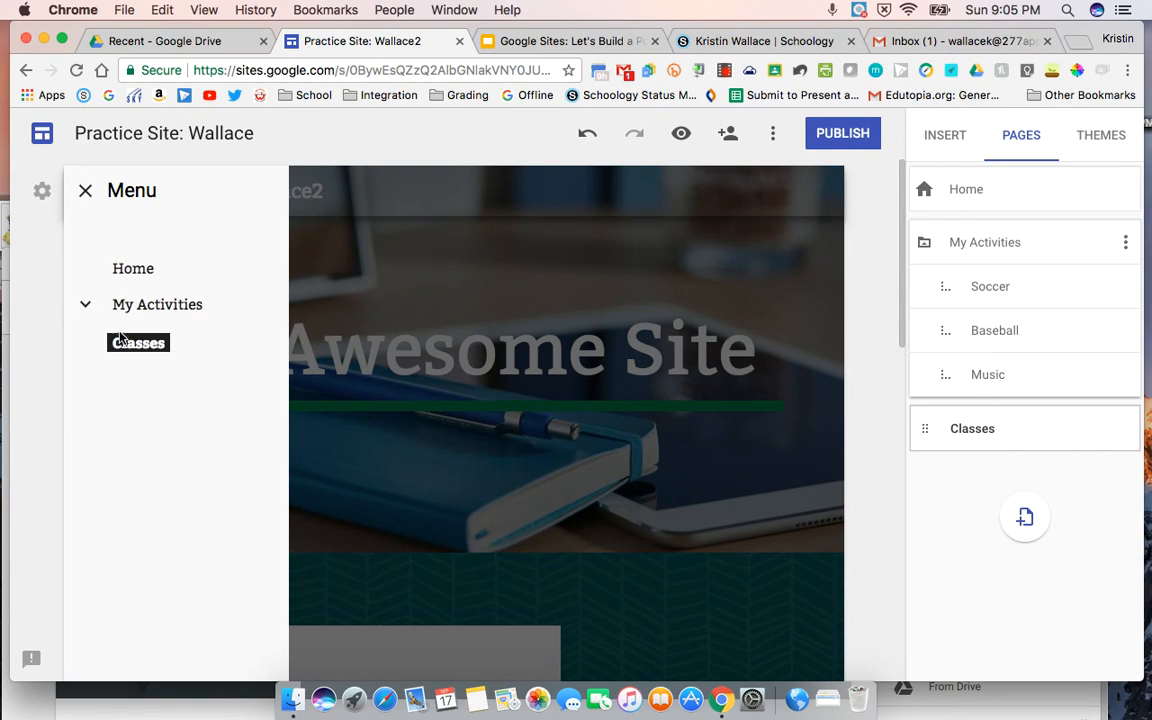
{"action": "left_click", "coordinate": [85, 307]}
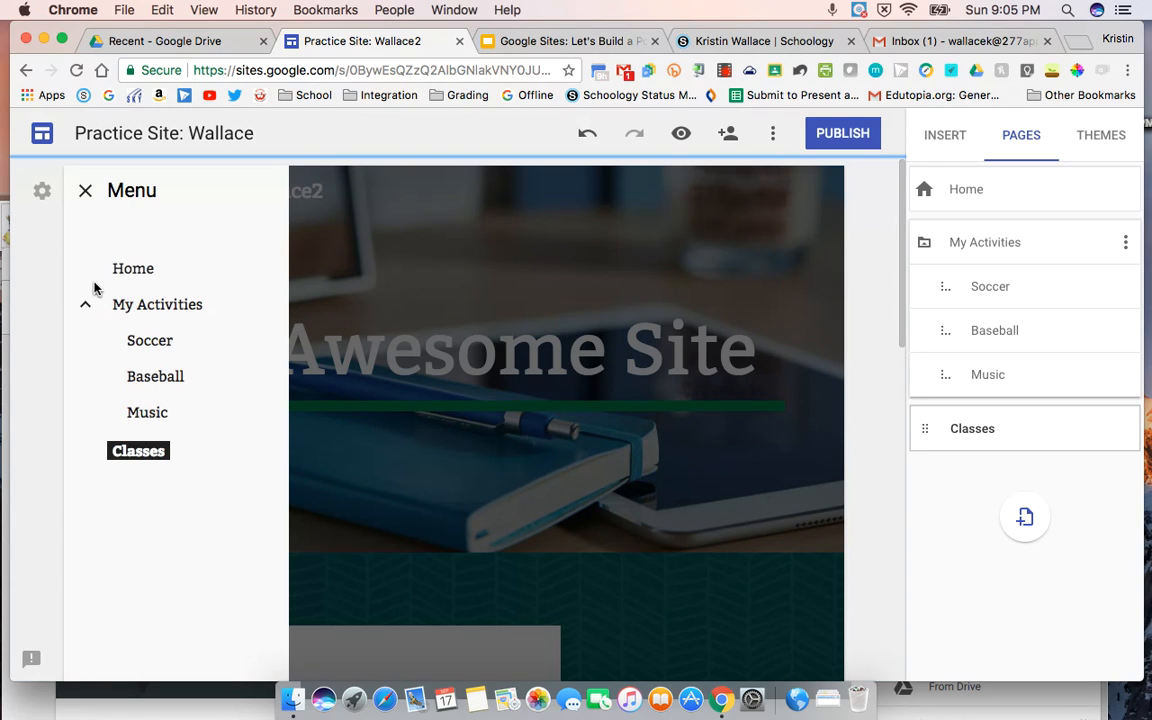
{"action": "left_click", "coordinate": [83, 304]}
Step: Set the site's navigation mode back to top navigation
{"action": "left_click", "coordinate": [41, 191]}
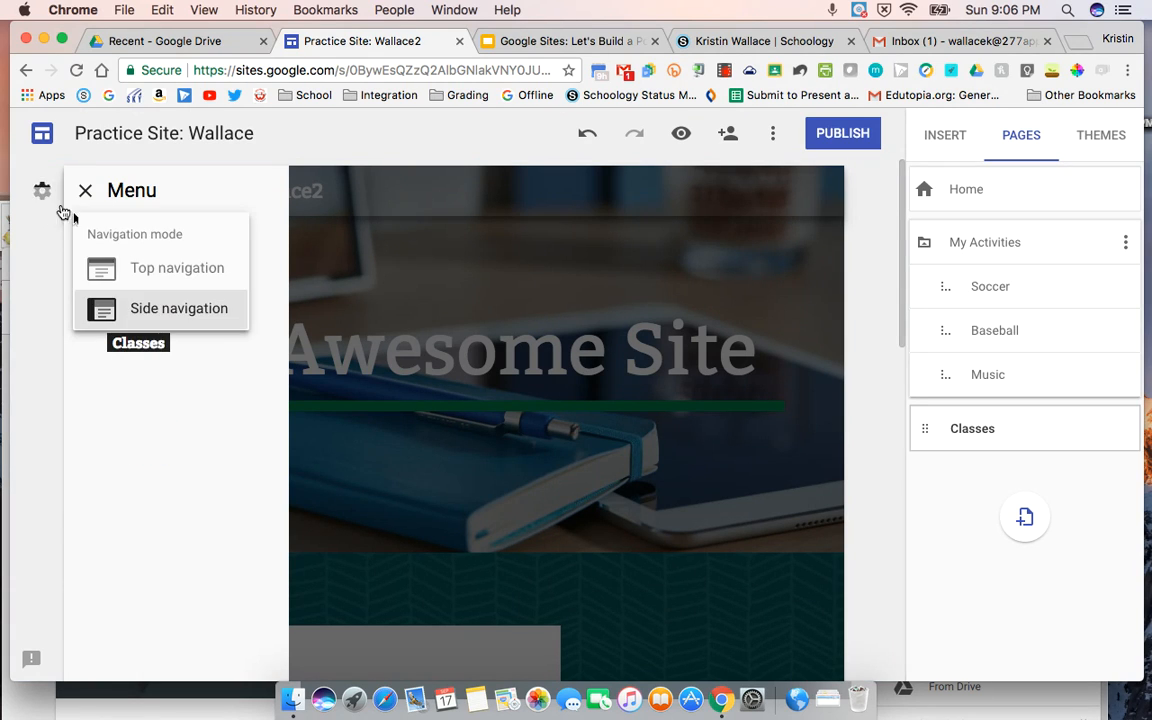
{"action": "left_click", "coordinate": [141, 270]}
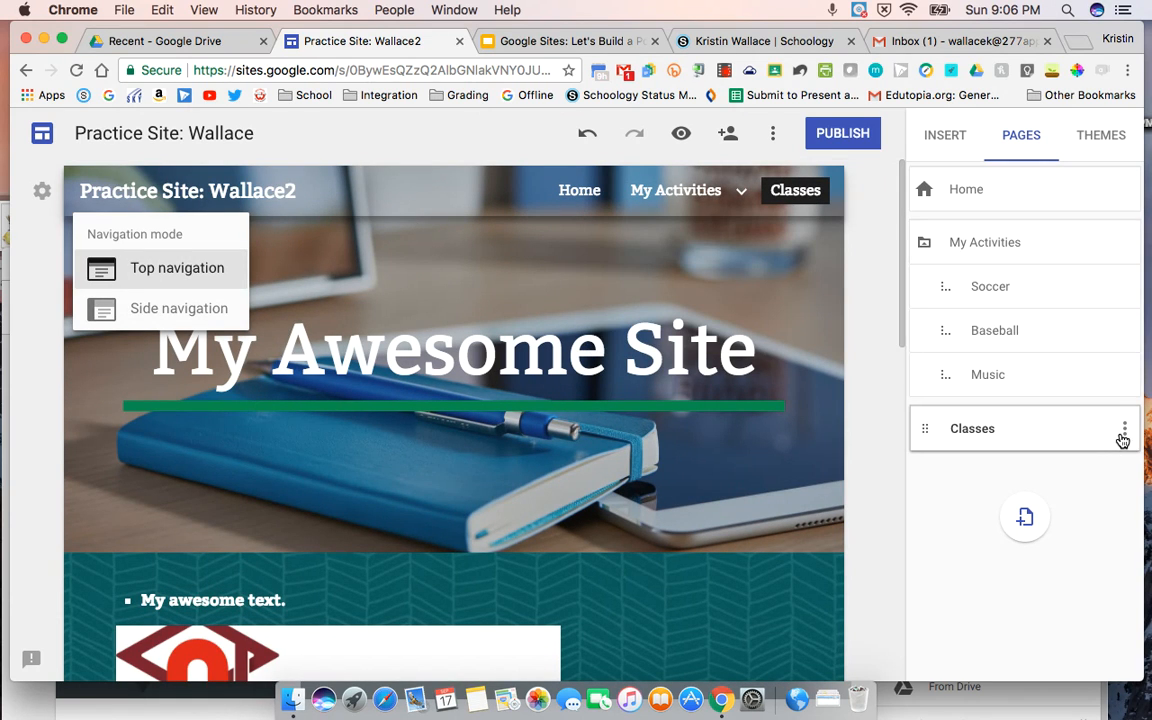
Step: Remove the Classes page from the site
{"action": "left_click", "coordinate": [1124, 432]}
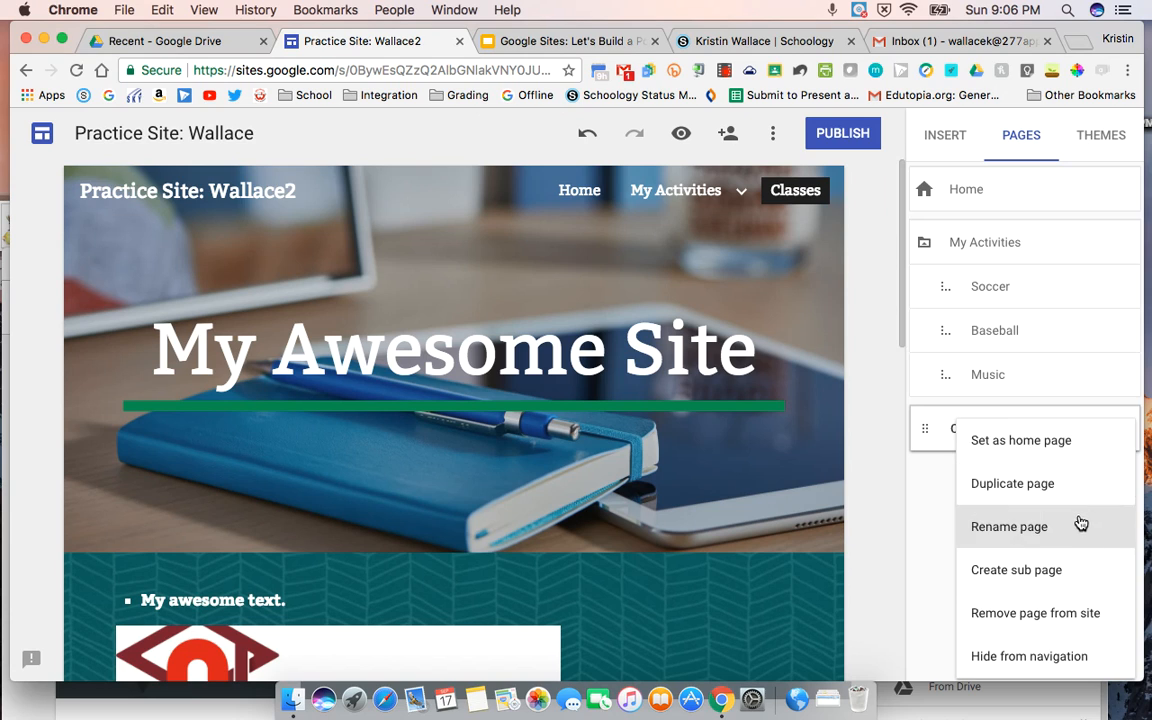
{"action": "left_click", "coordinate": [1012, 615]}
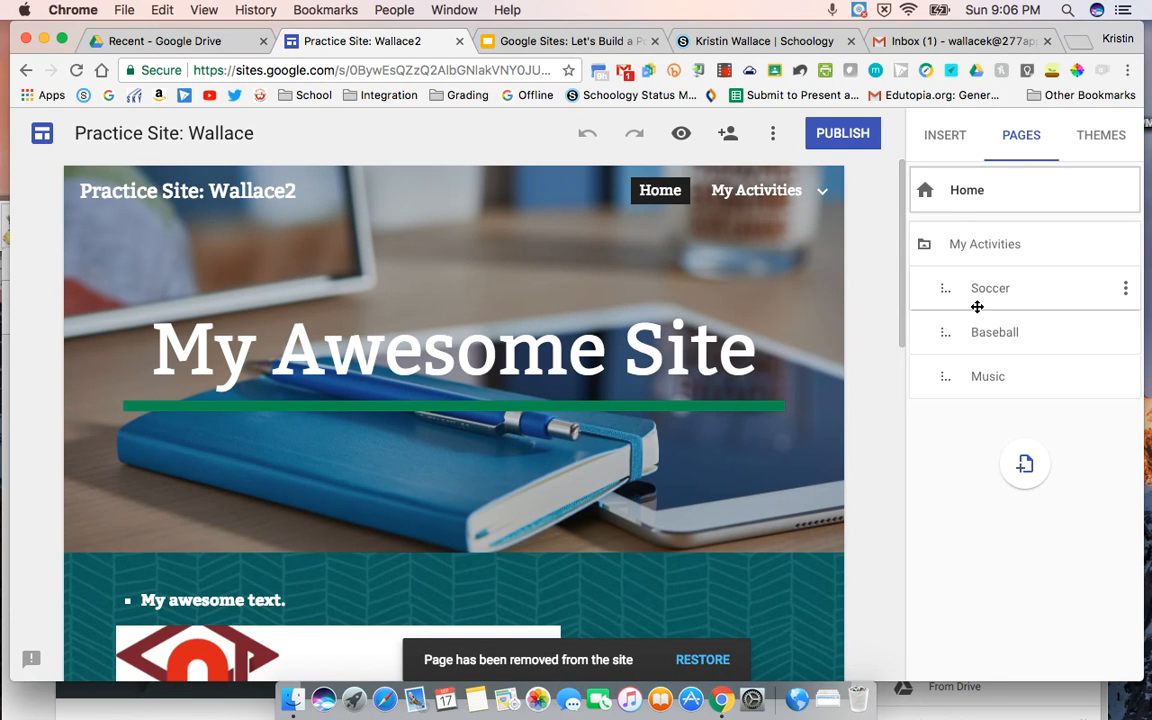
Step: Open the Soccer subpage under My Activities for editing
{"action": "left_click", "coordinate": [979, 292]}
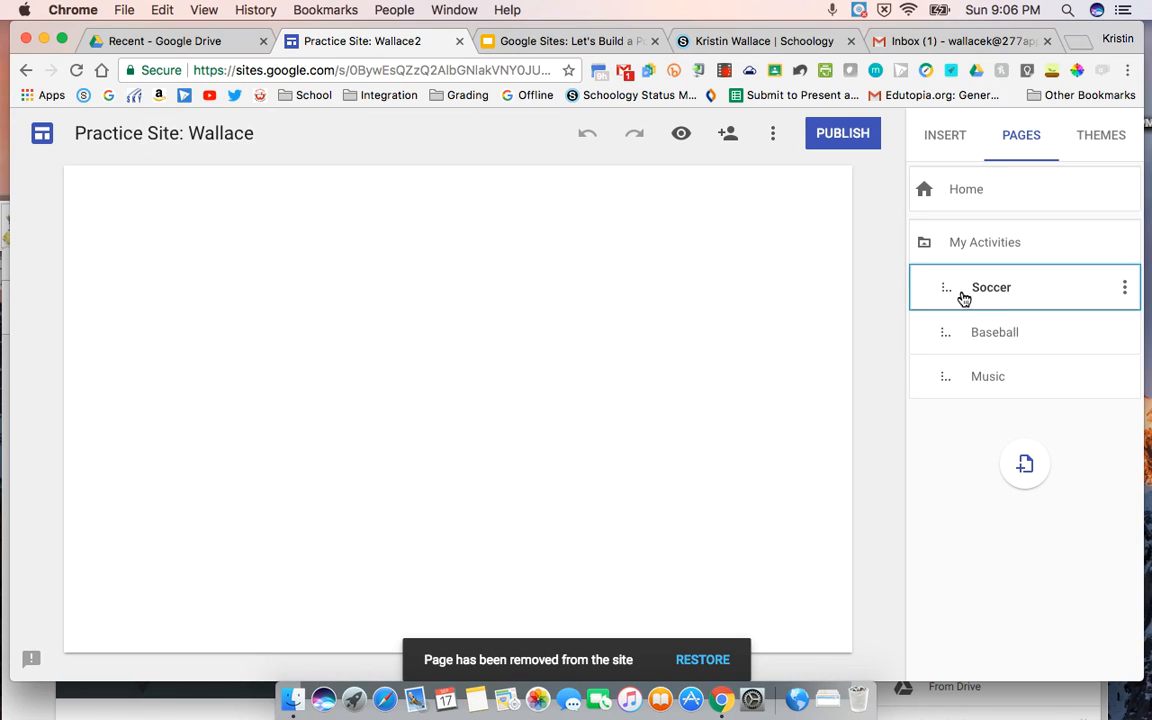
{"action": "scroll", "coordinate": [660, 493], "scroll_direction": "down", "scroll_amount": 1}
{"action": "scroll", "coordinate": [660, 493], "scroll_direction": "up", "scroll_amount": 1}
{"action": "mouse_move", "coordinate": [339, 299]}
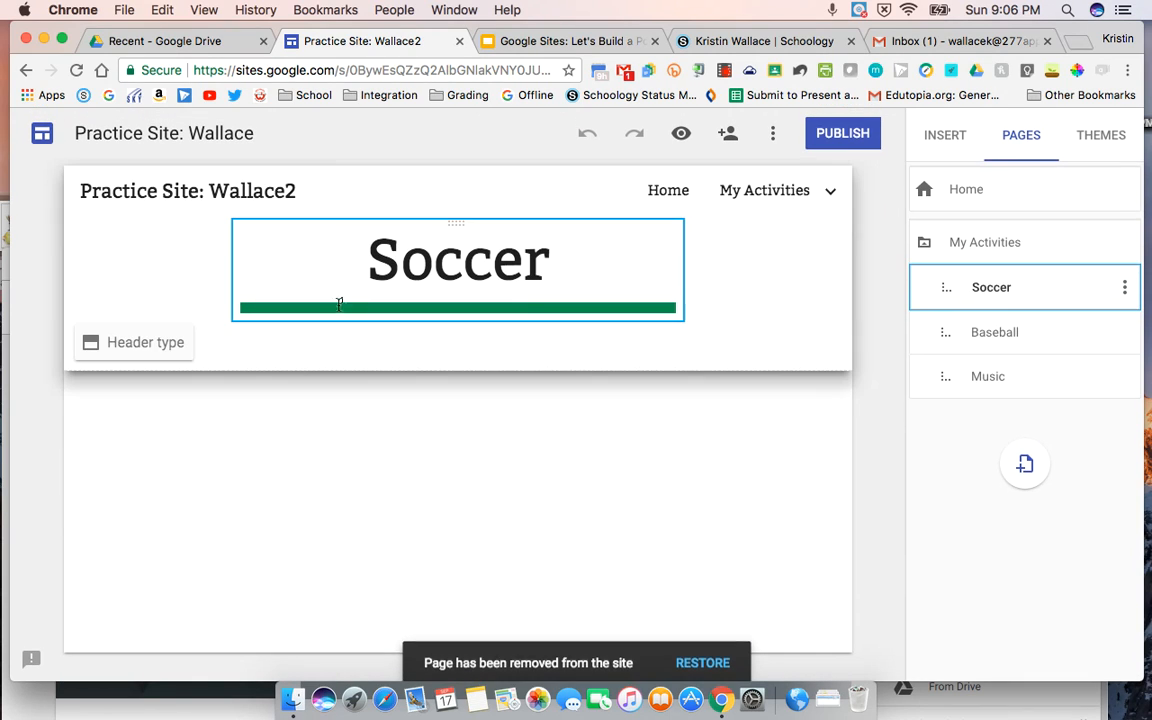
Step: Try the Banner header type on the Soccer page and set it back to Title only
{"action": "left_click", "coordinate": [156, 355]}
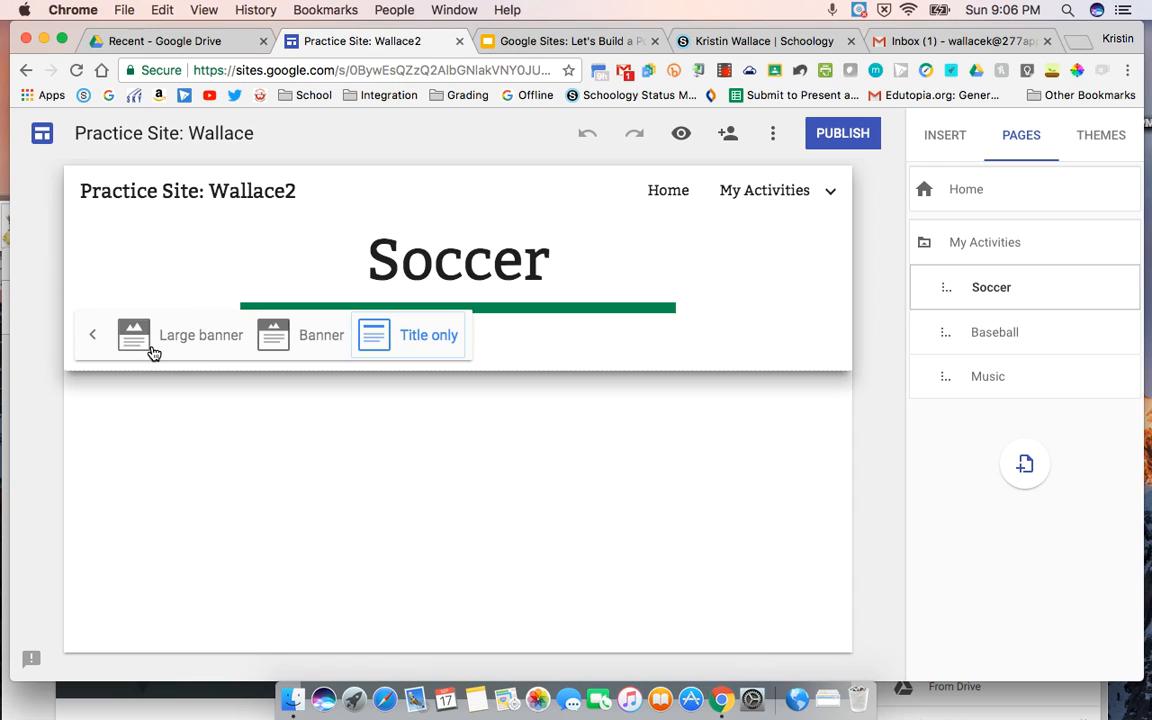
{"action": "left_click", "coordinate": [284, 337]}
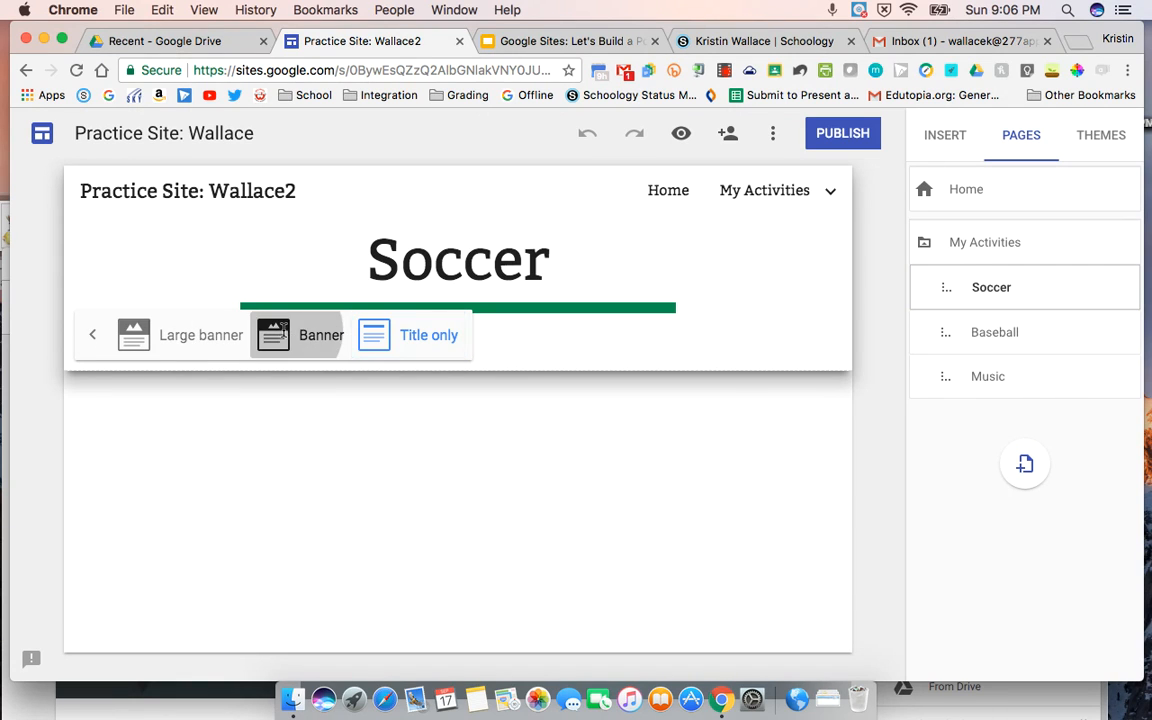
{"action": "left_click", "coordinate": [402, 428]}
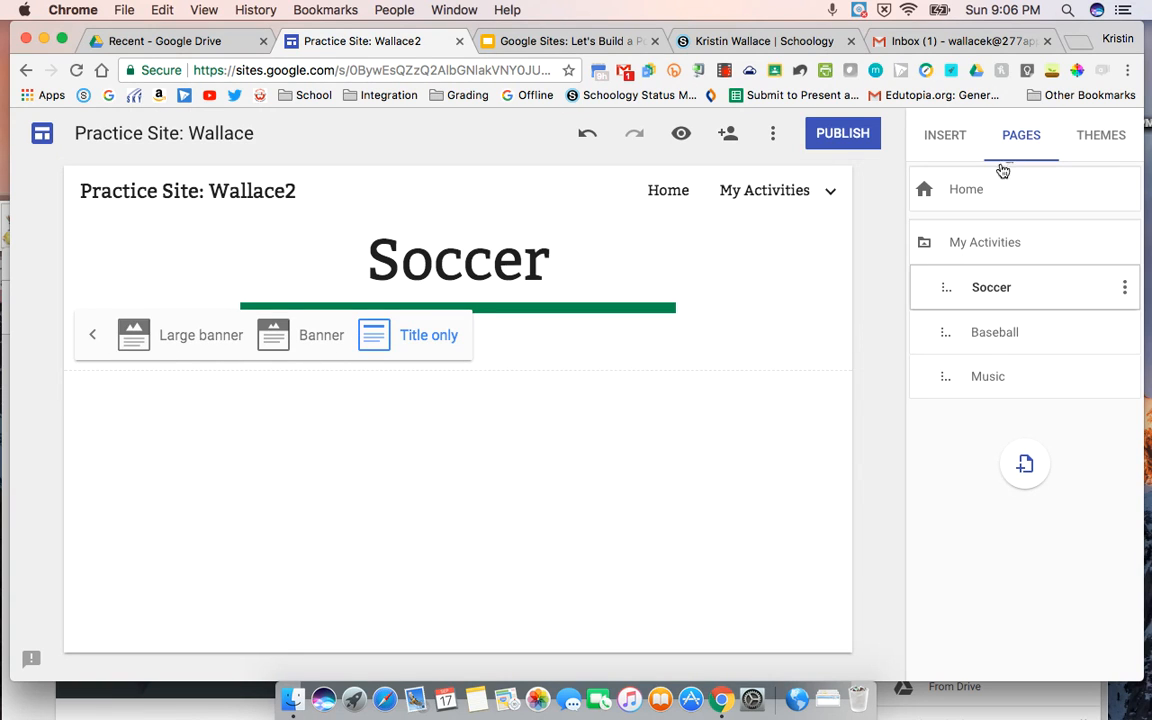
Step: Bring up the content elements that can be inserted on the Soccer page
{"action": "left_click", "coordinate": [942, 135]}
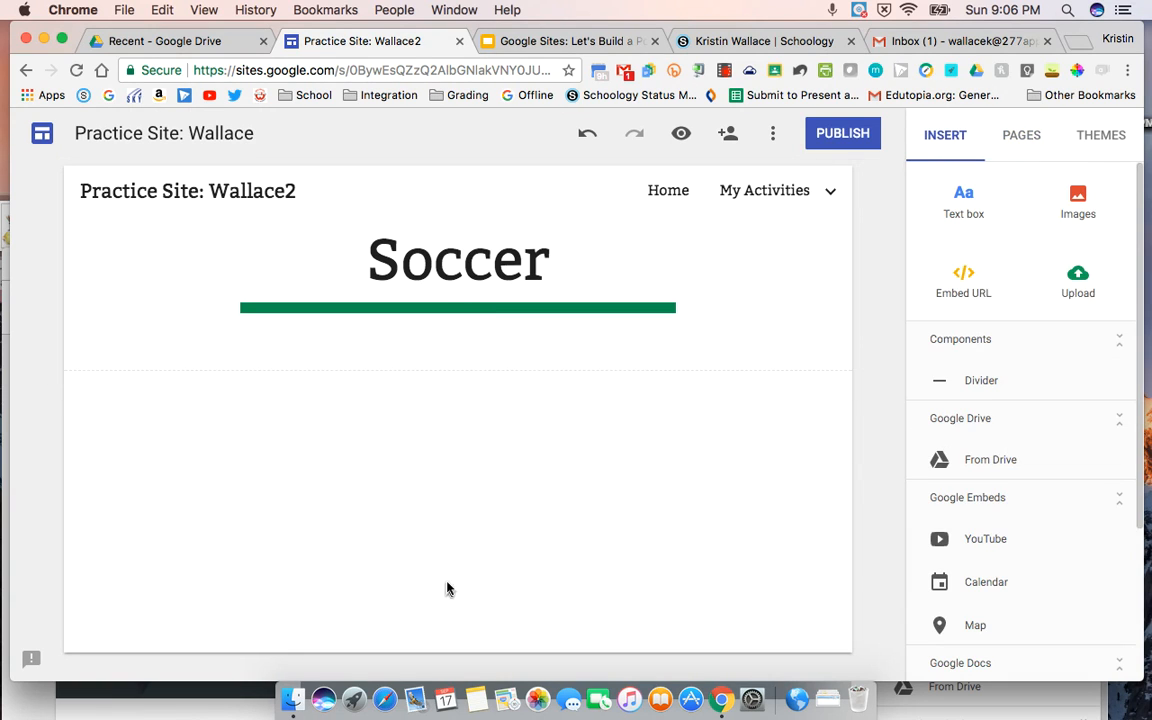